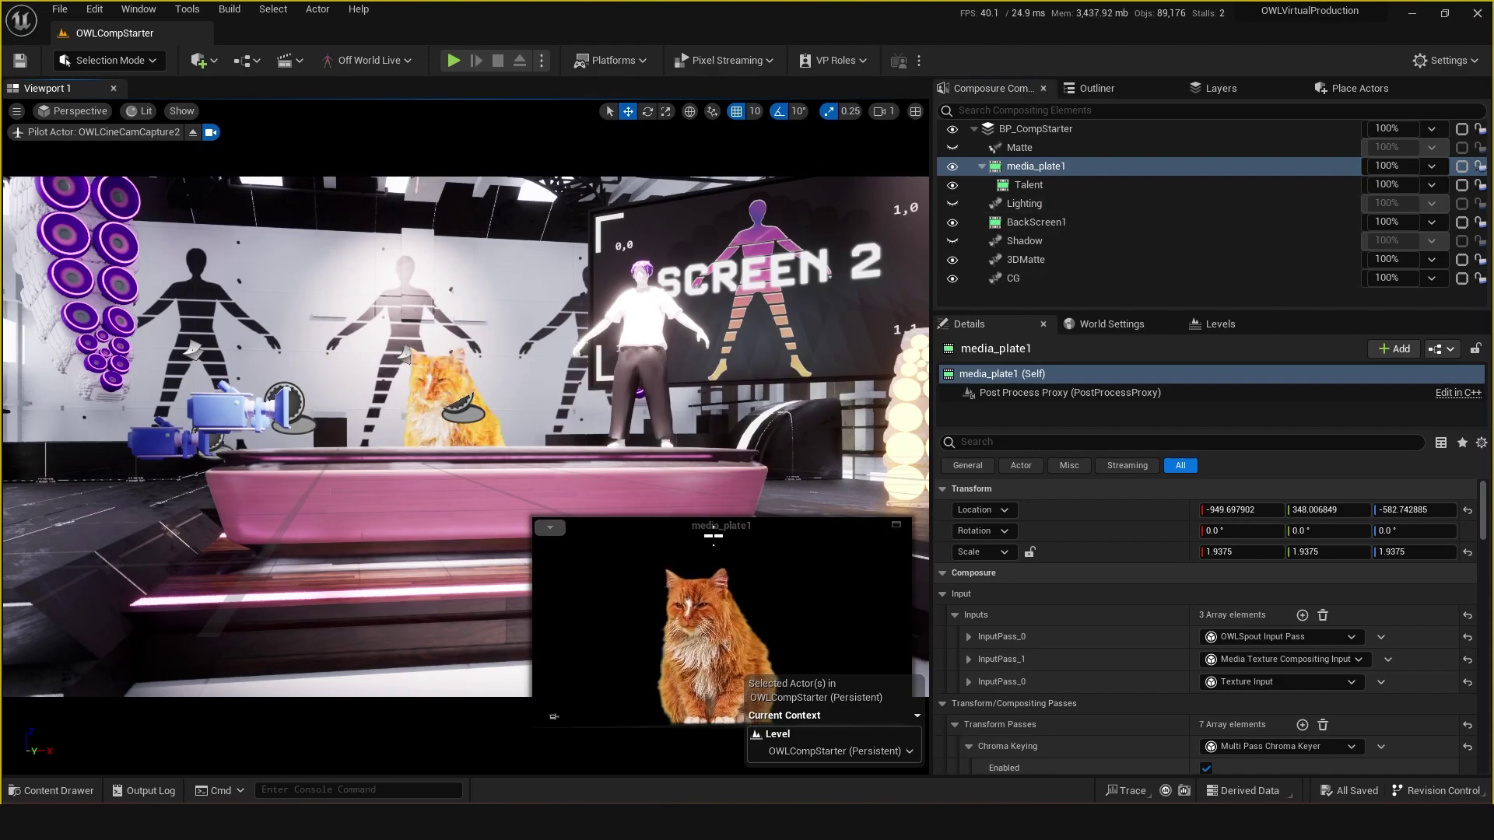
Step: Open the BP_CompStarter composite preview in its own window, shrink it and place it over the viewport
click(1039, 185)
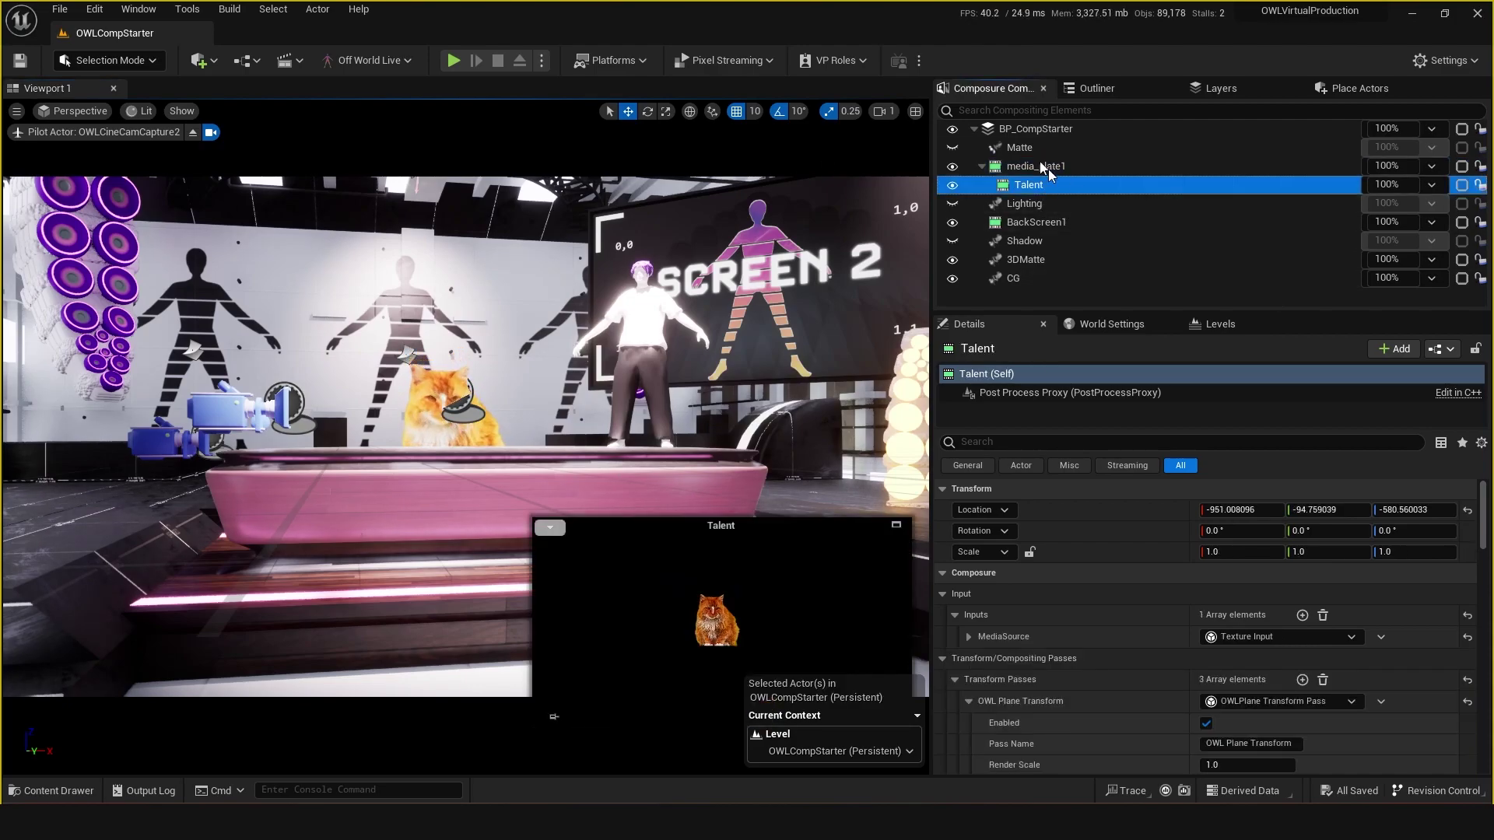
click(1031, 168)
scroll(1036, 634, down, 10)
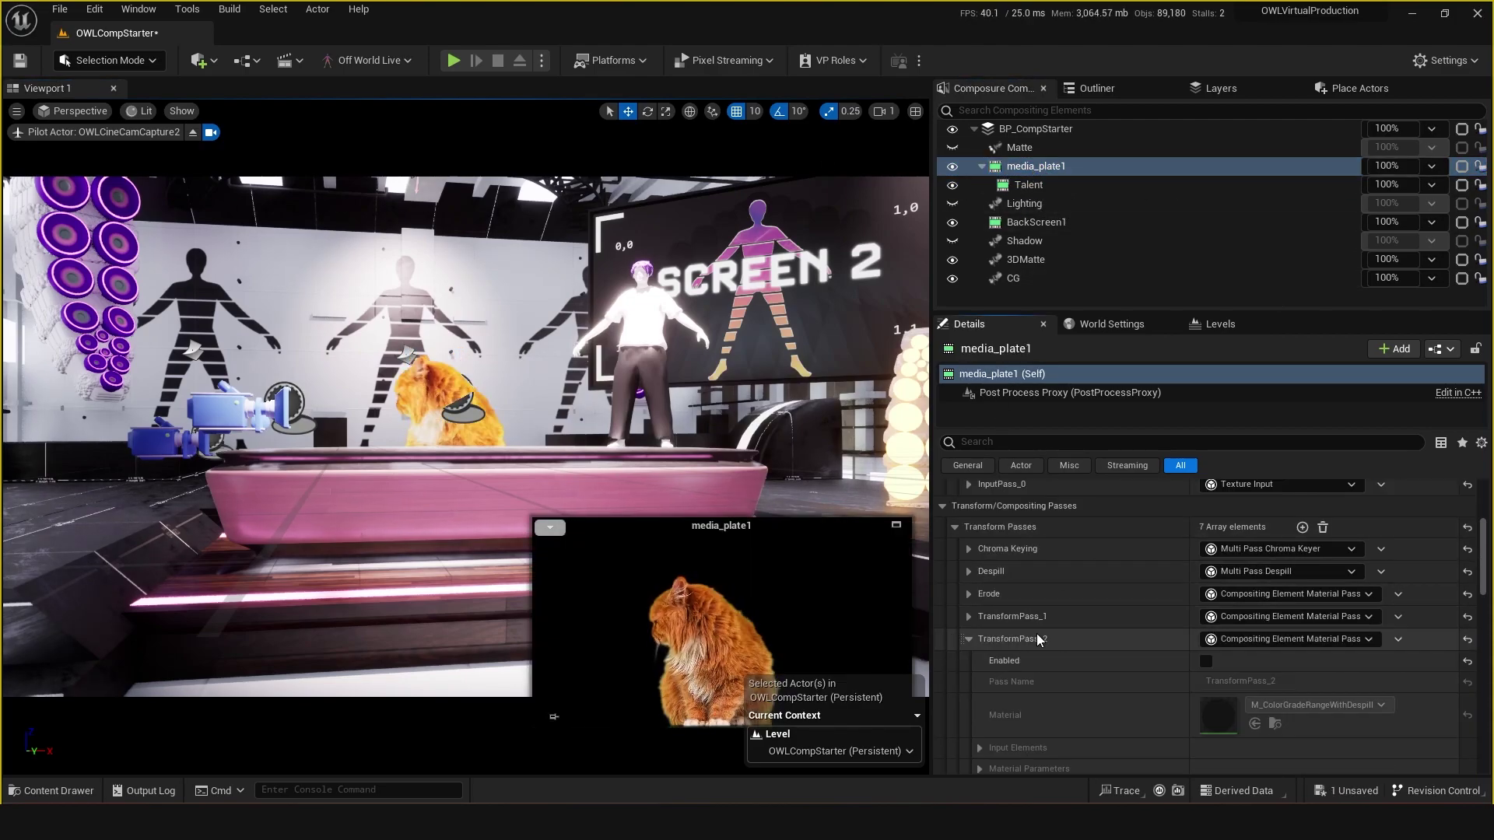
click(1044, 130)
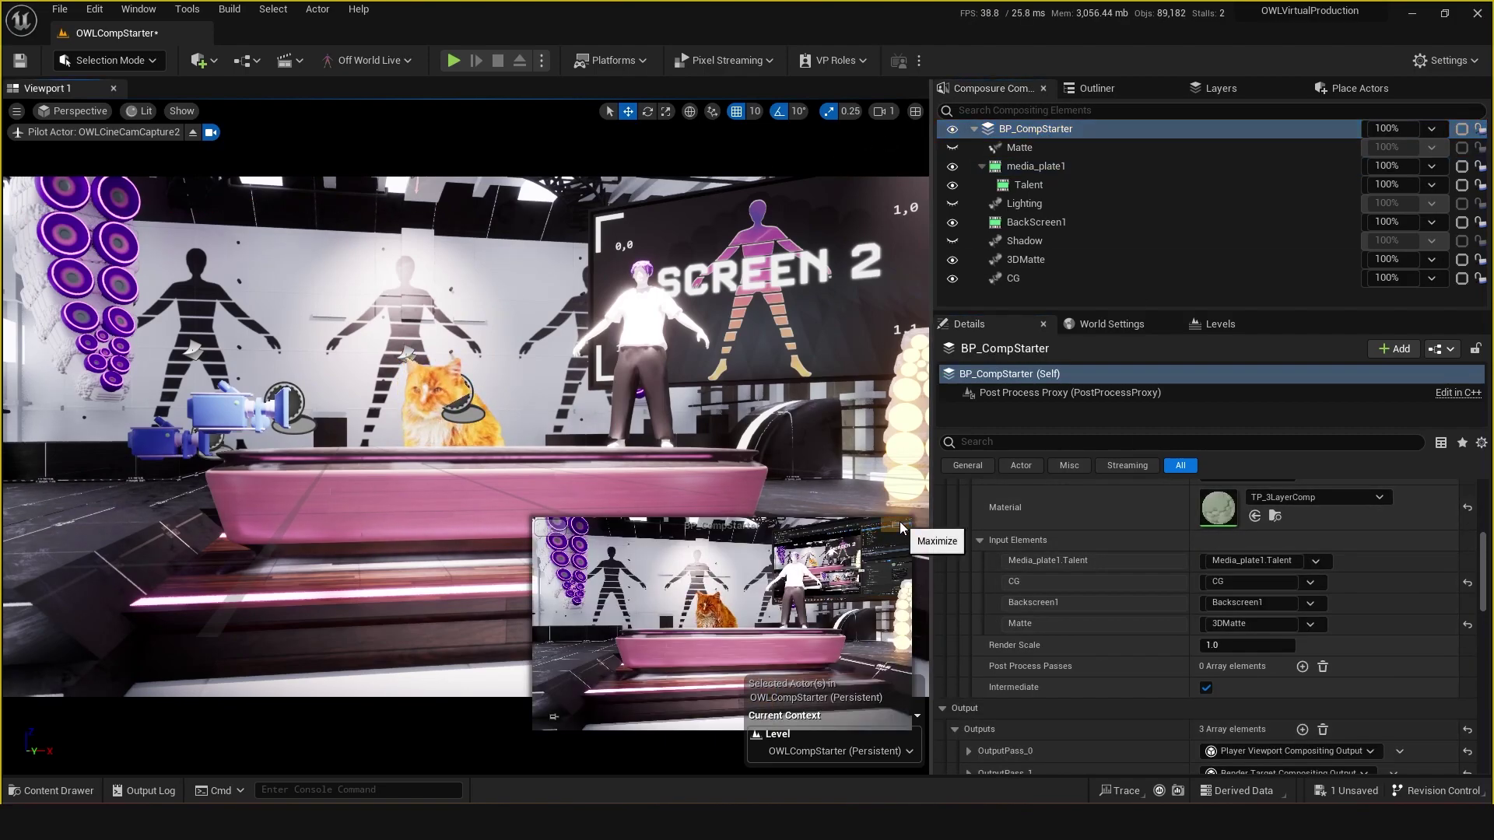
click(898, 521)
drag(777, 120, 555, 87)
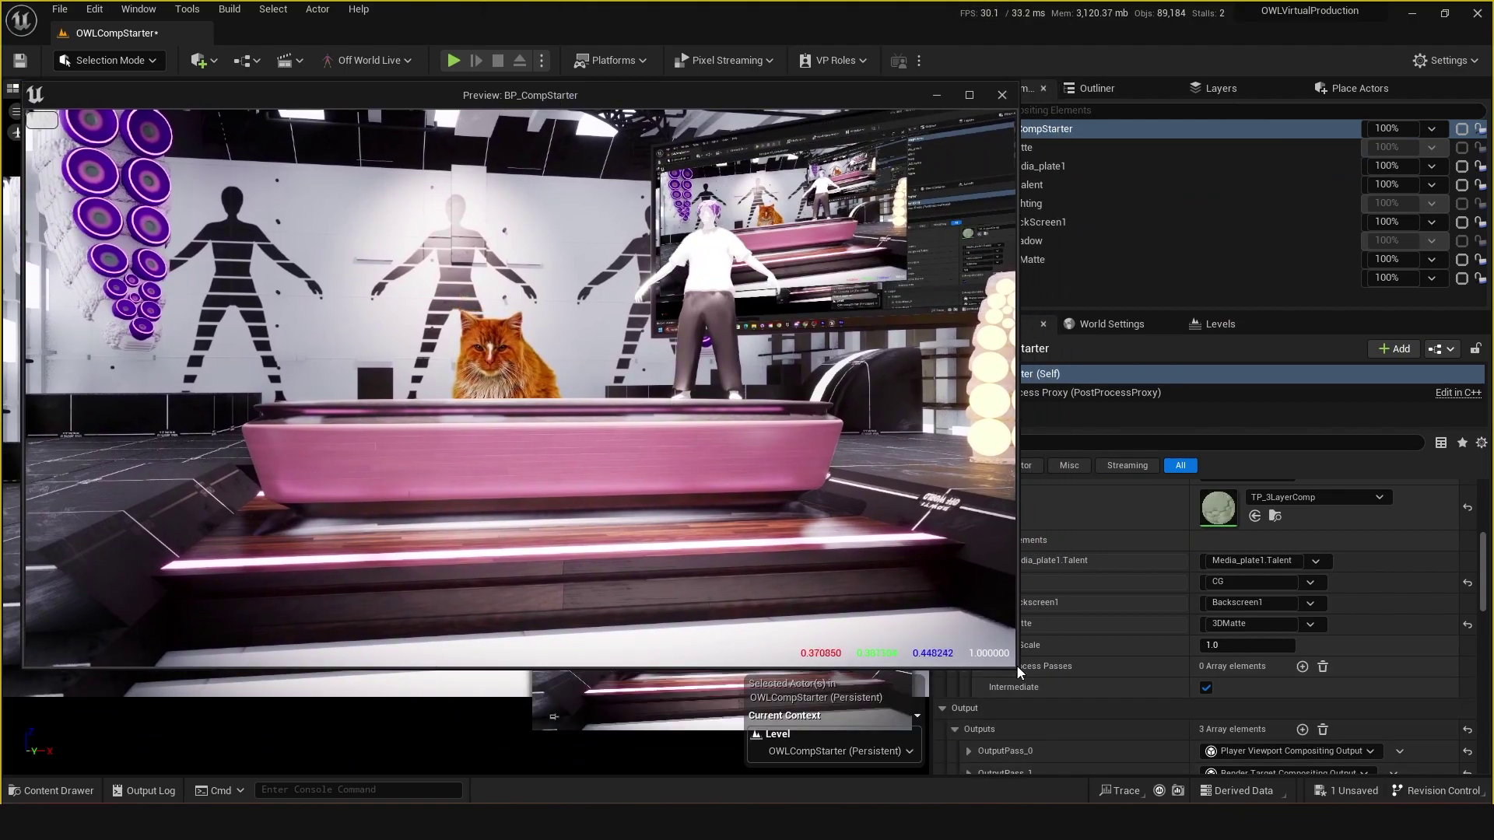
drag(1013, 660, 750, 534)
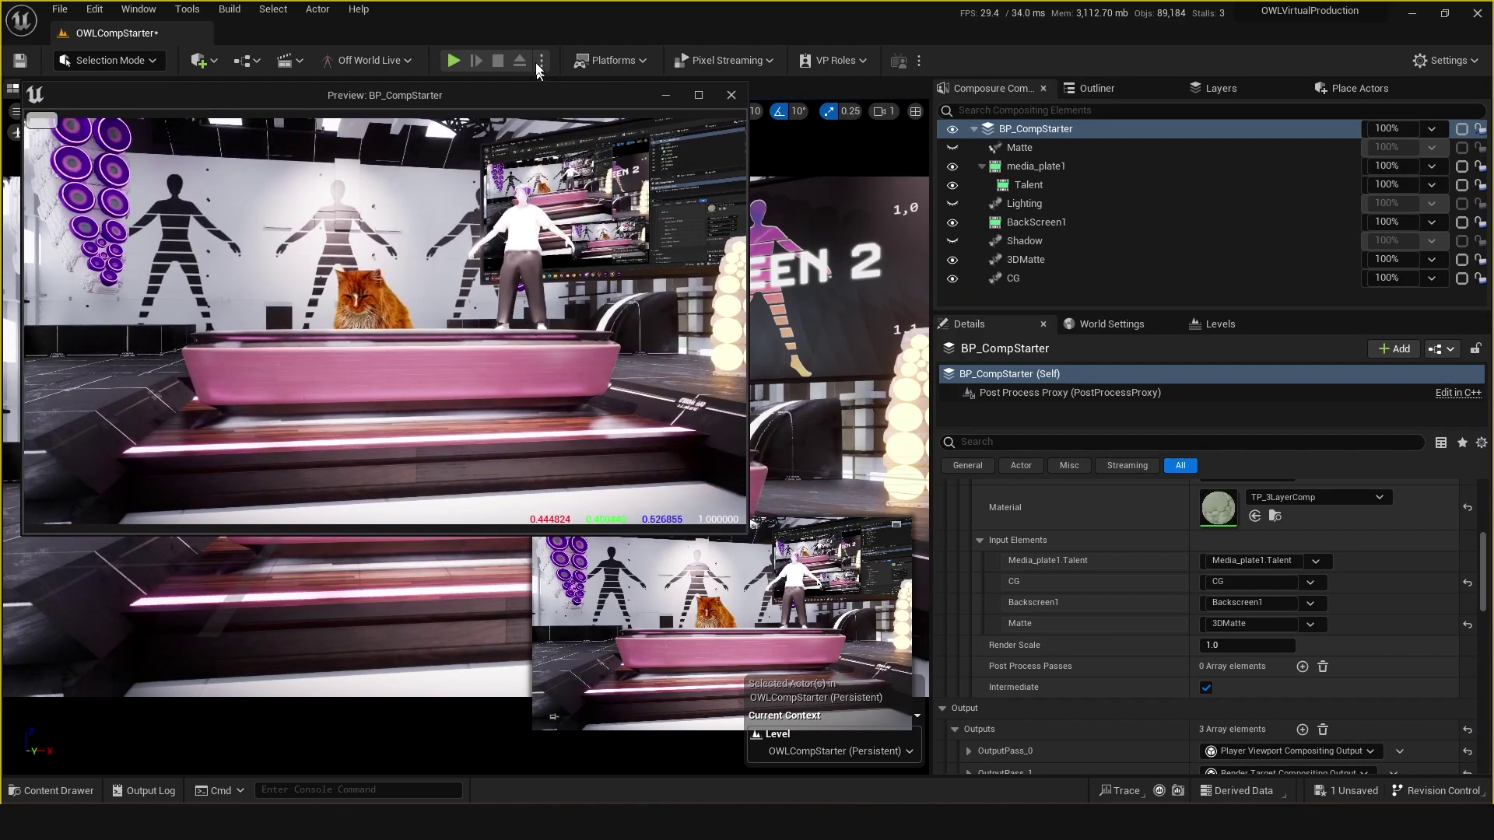
drag(528, 96, 529, 215)
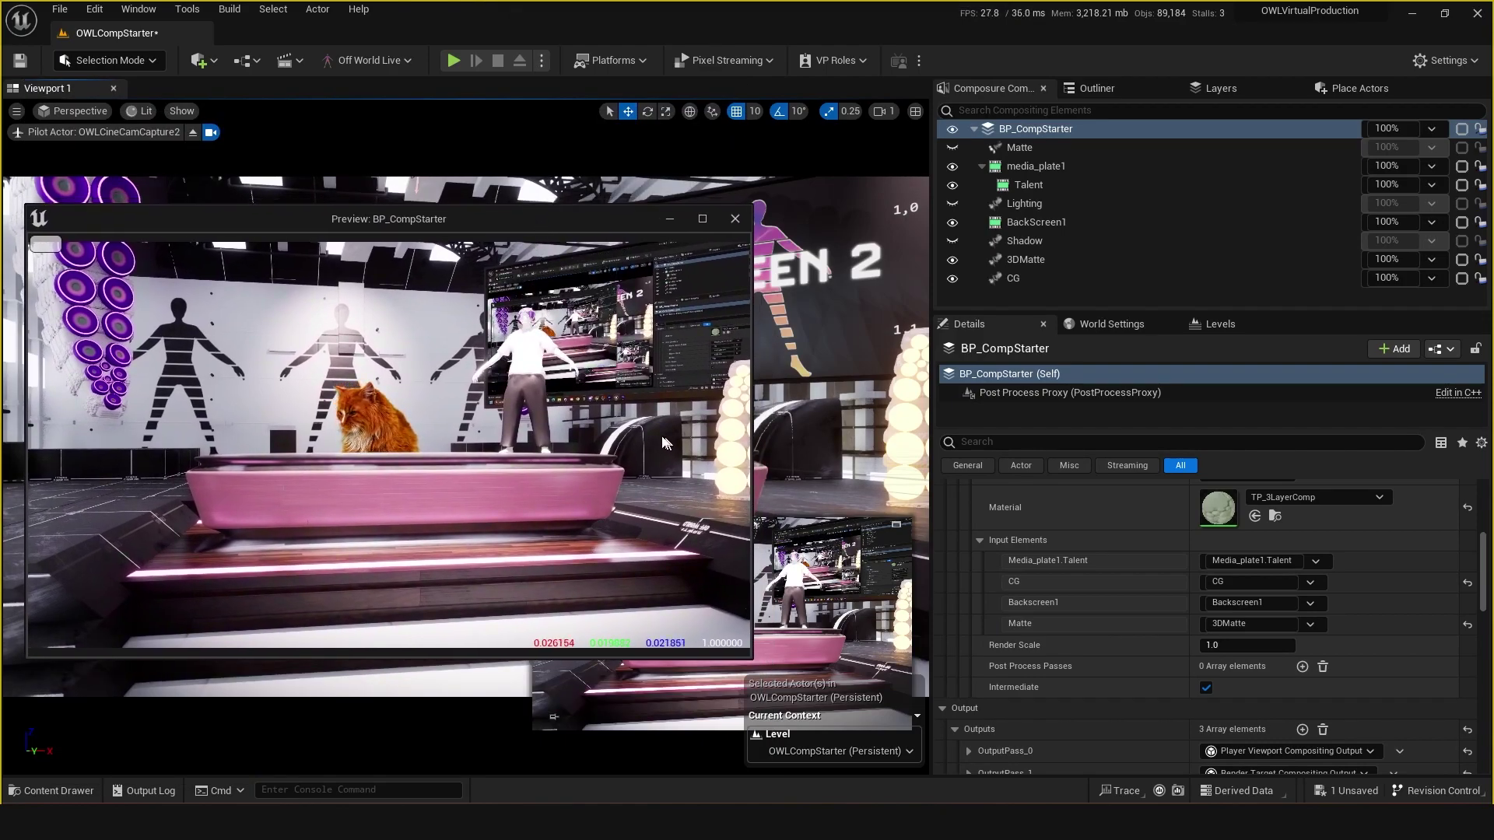
drag(624, 224, 517, 152)
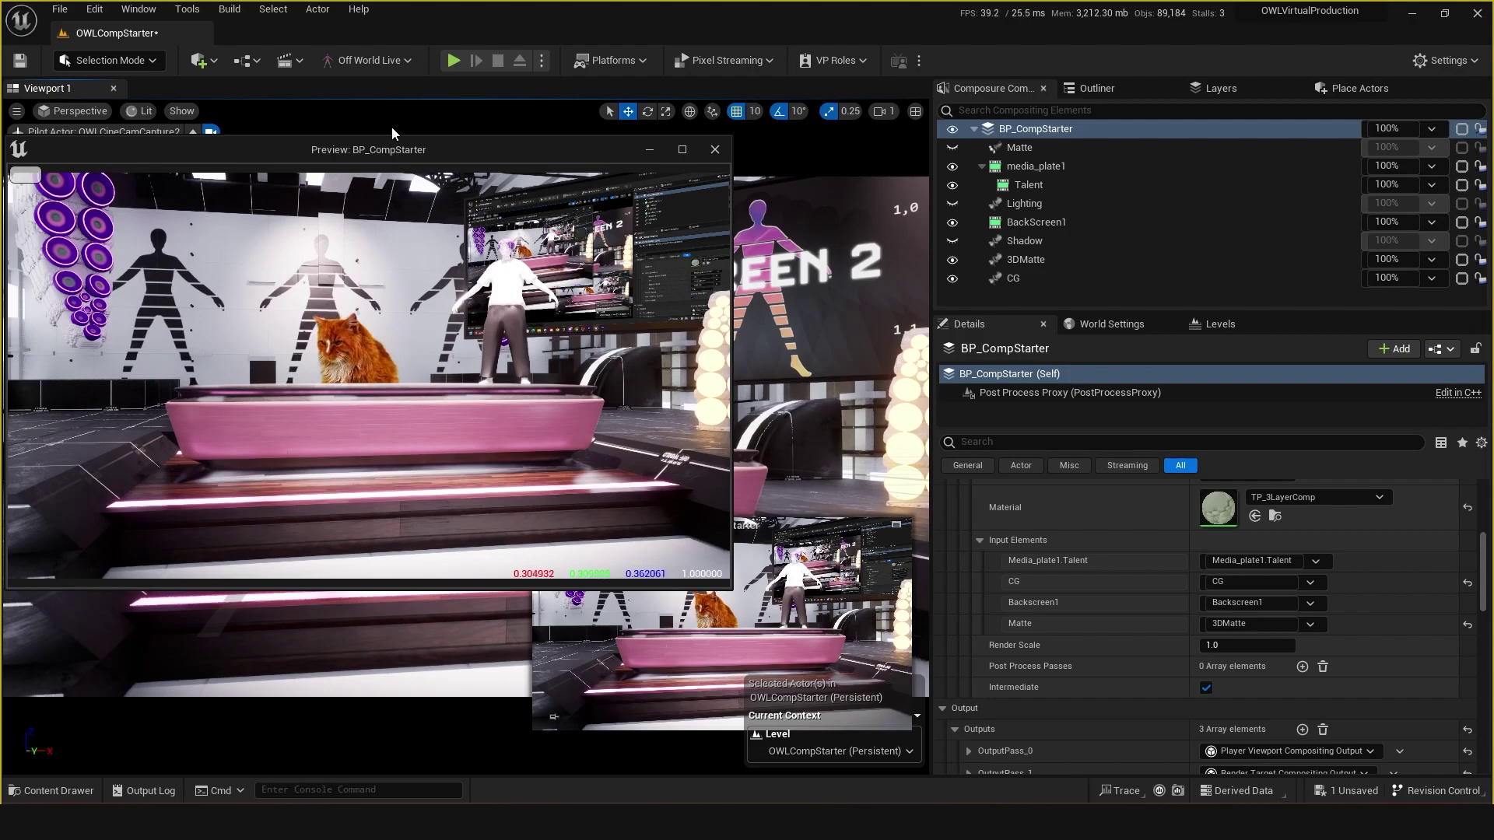
drag(399, 151, 402, 114)
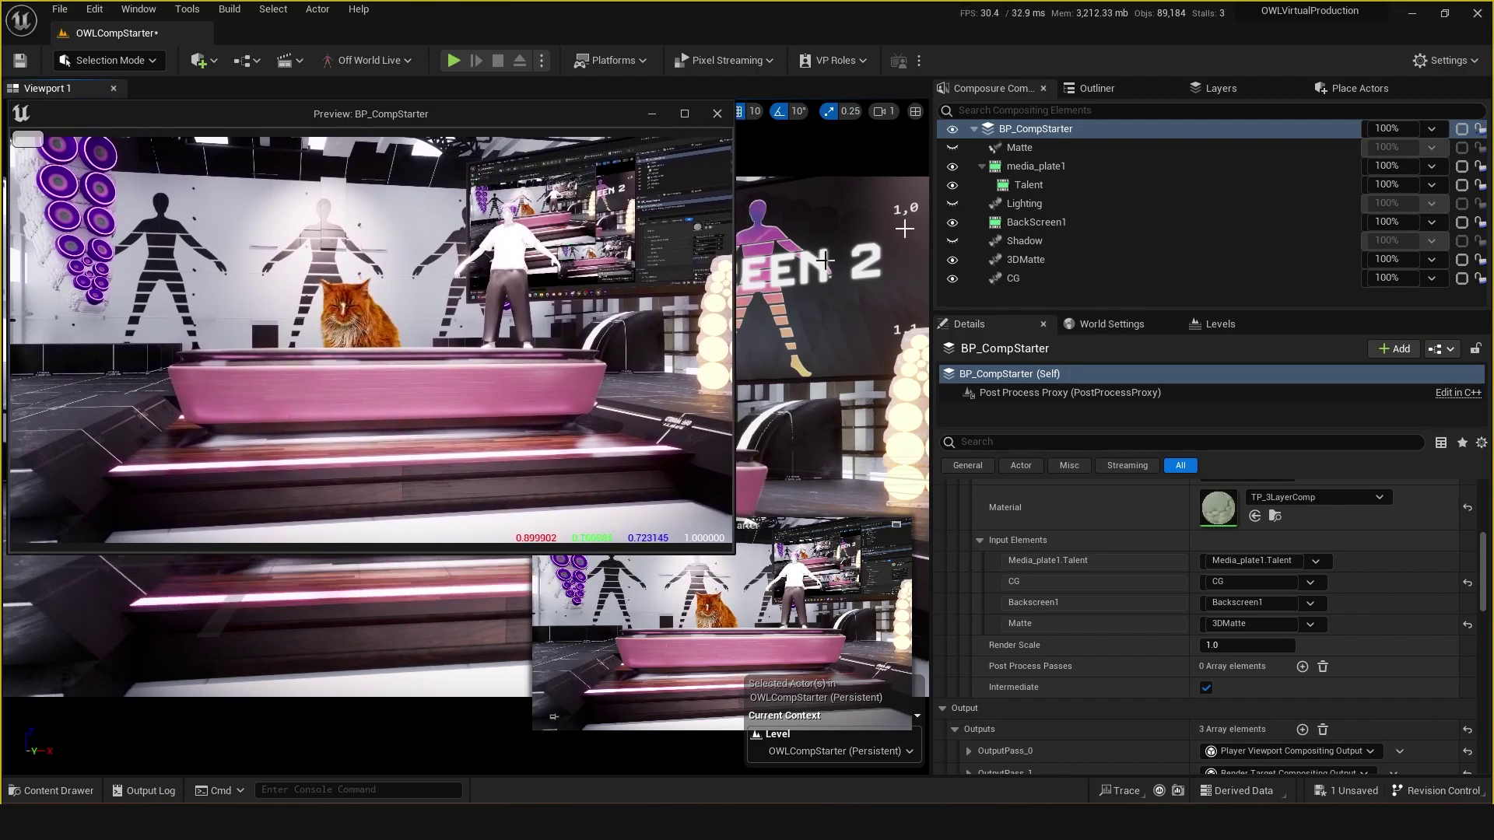
Step: Open the OCIOConfig asset from the Composure/OCIO folder and rebuild it from its raw configuration
scroll(1062, 655, down, 3)
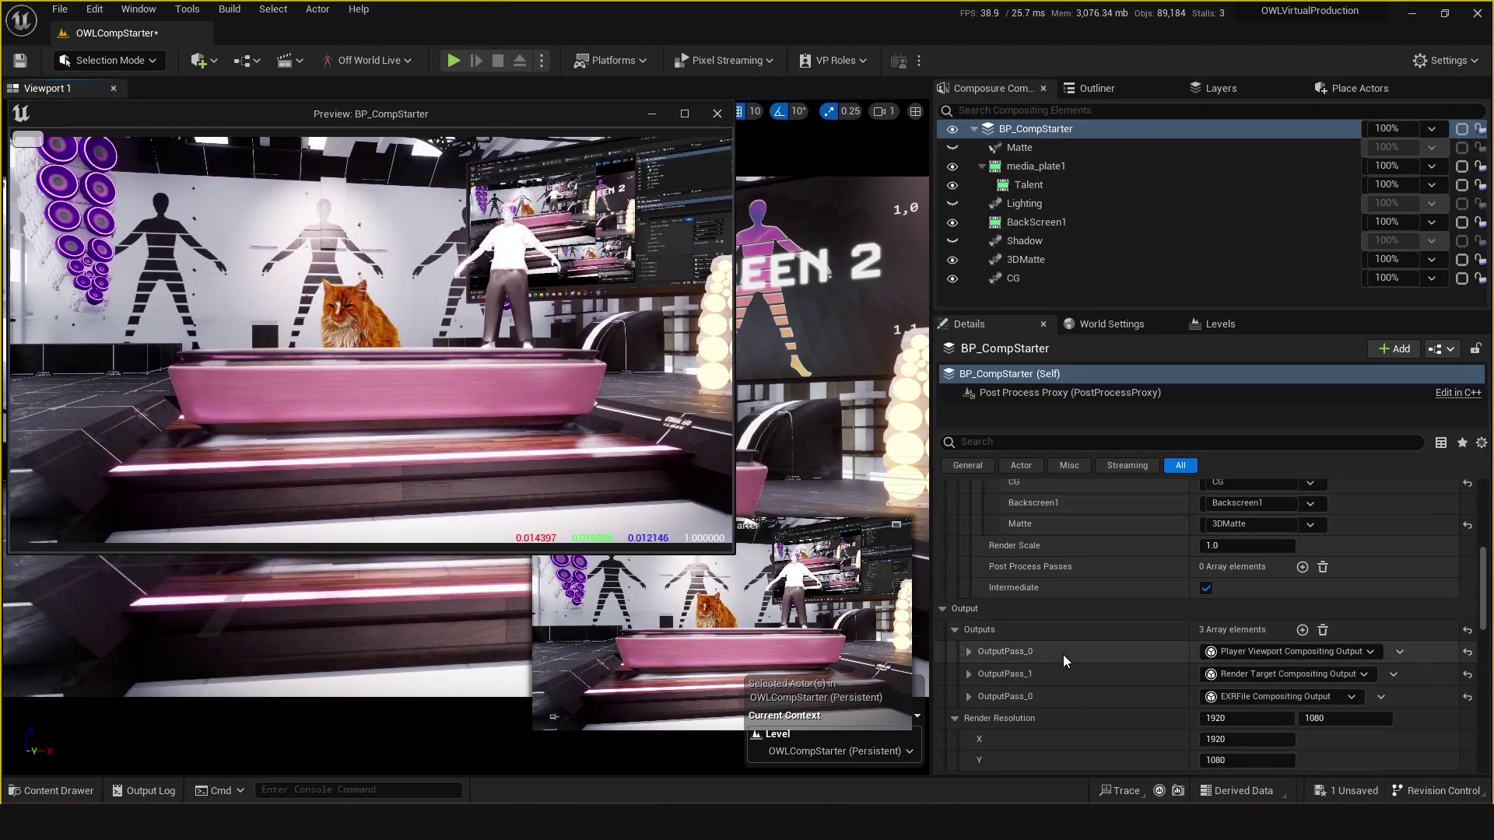
key(ctrl+space)
double_click(294, 593)
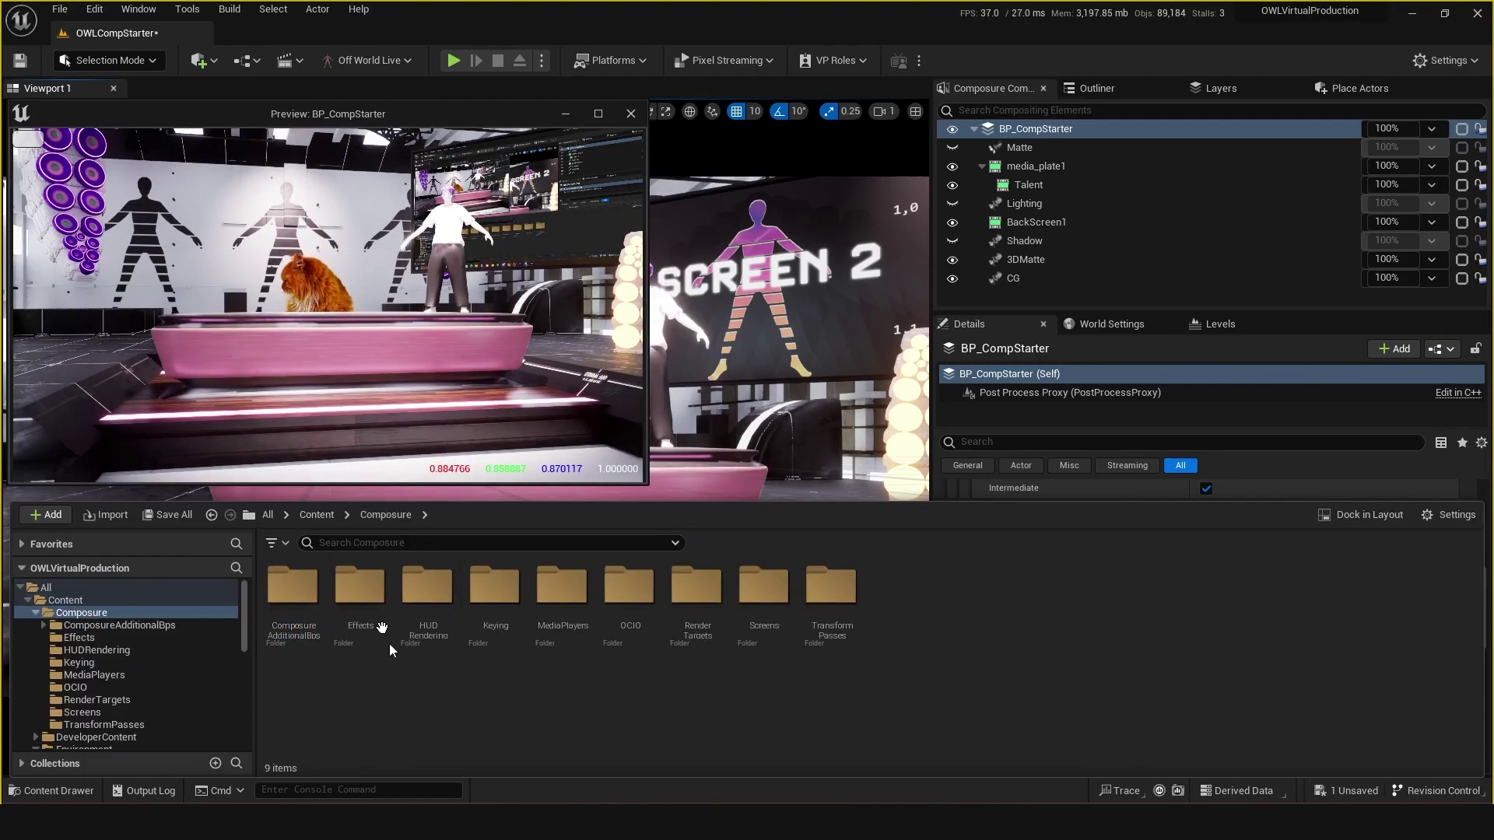
double_click(627, 599)
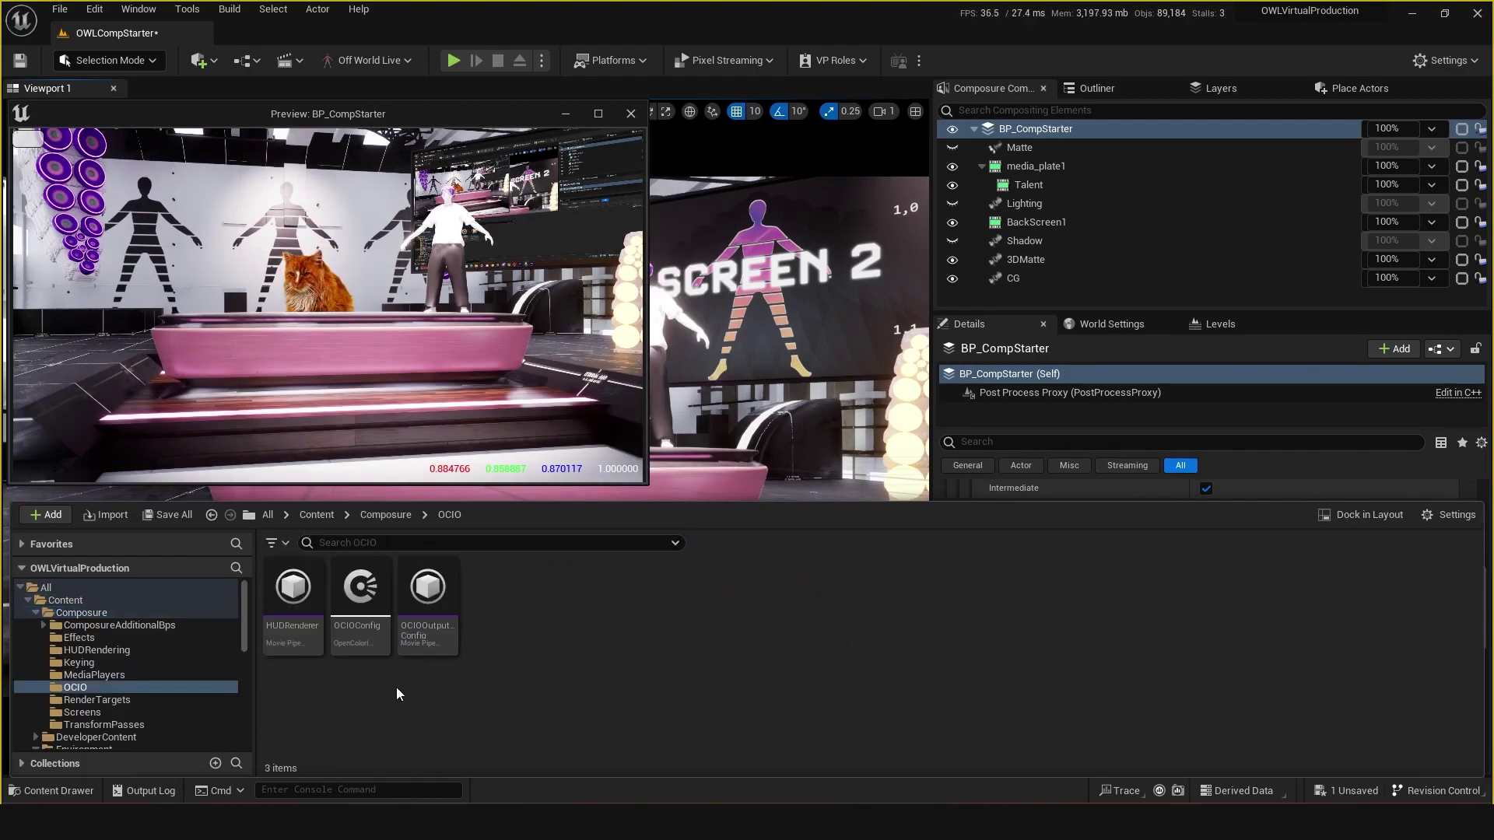
click(371, 563)
double_click(354, 610)
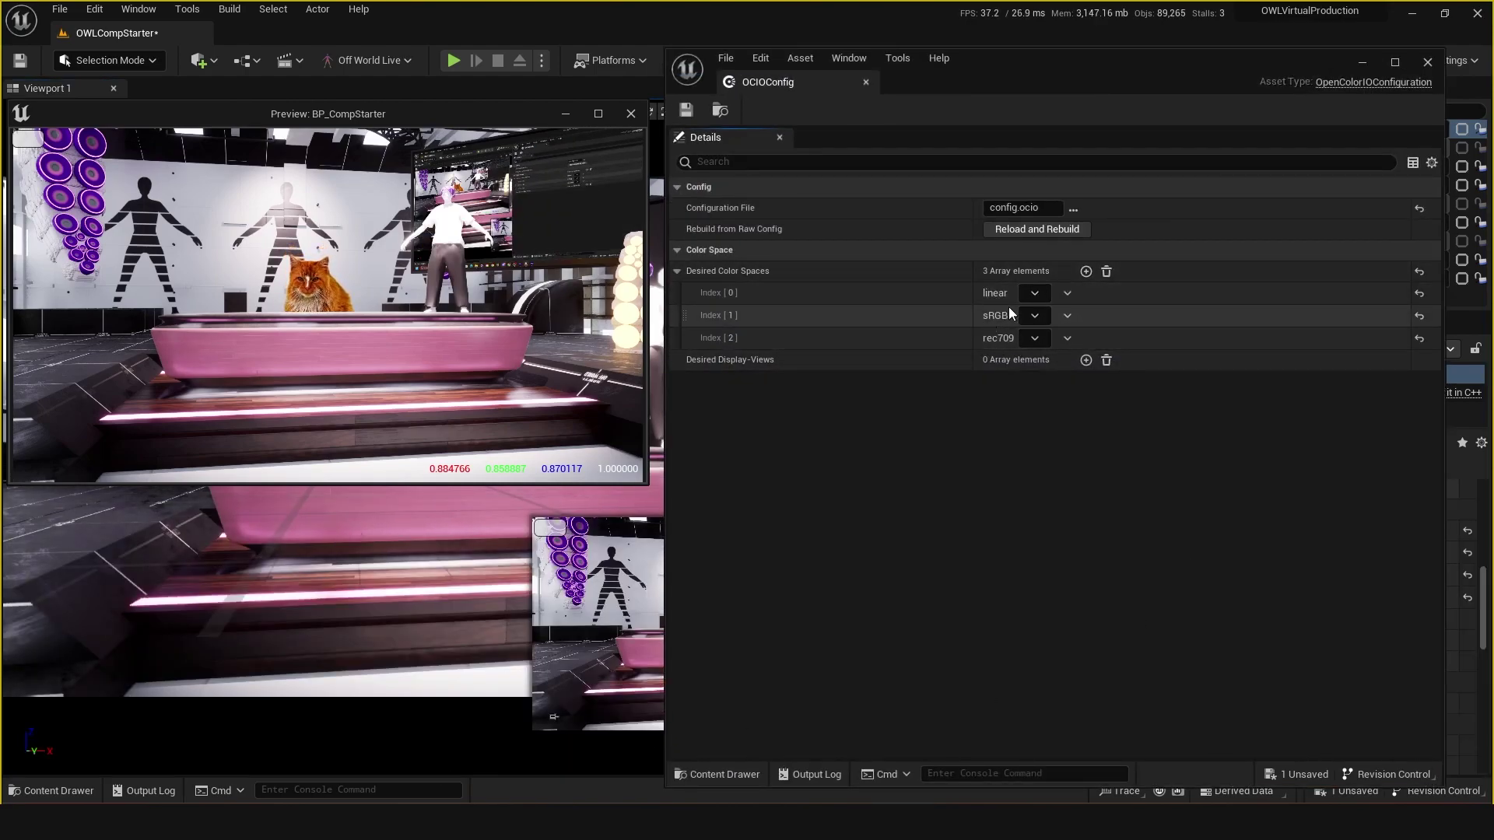
click(1037, 227)
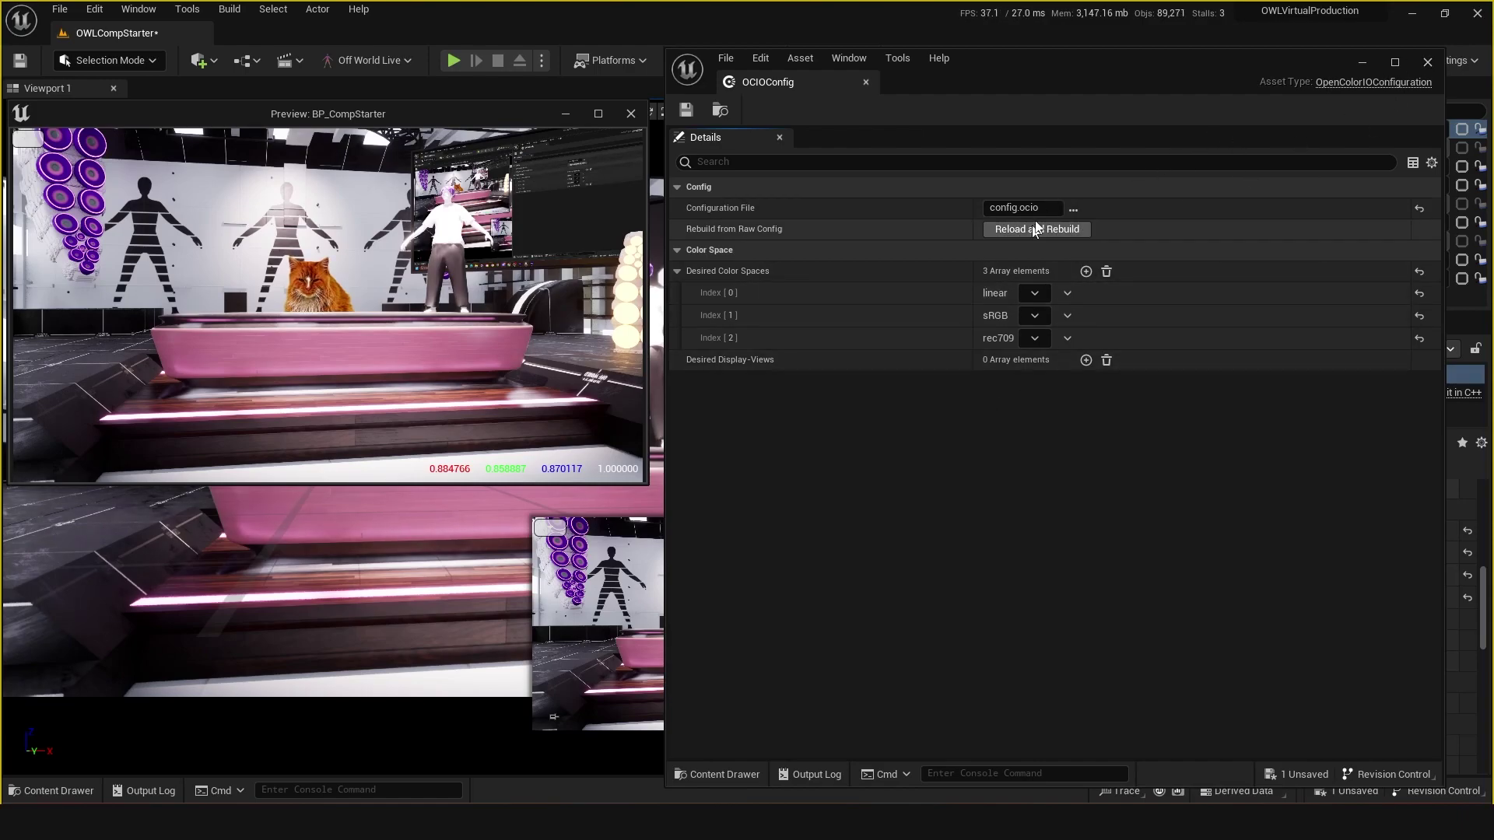
Step: View the nuke-default folder and the other folders in OpenColorIO-Configs-master that can supply the configuration file
click(1072, 210)
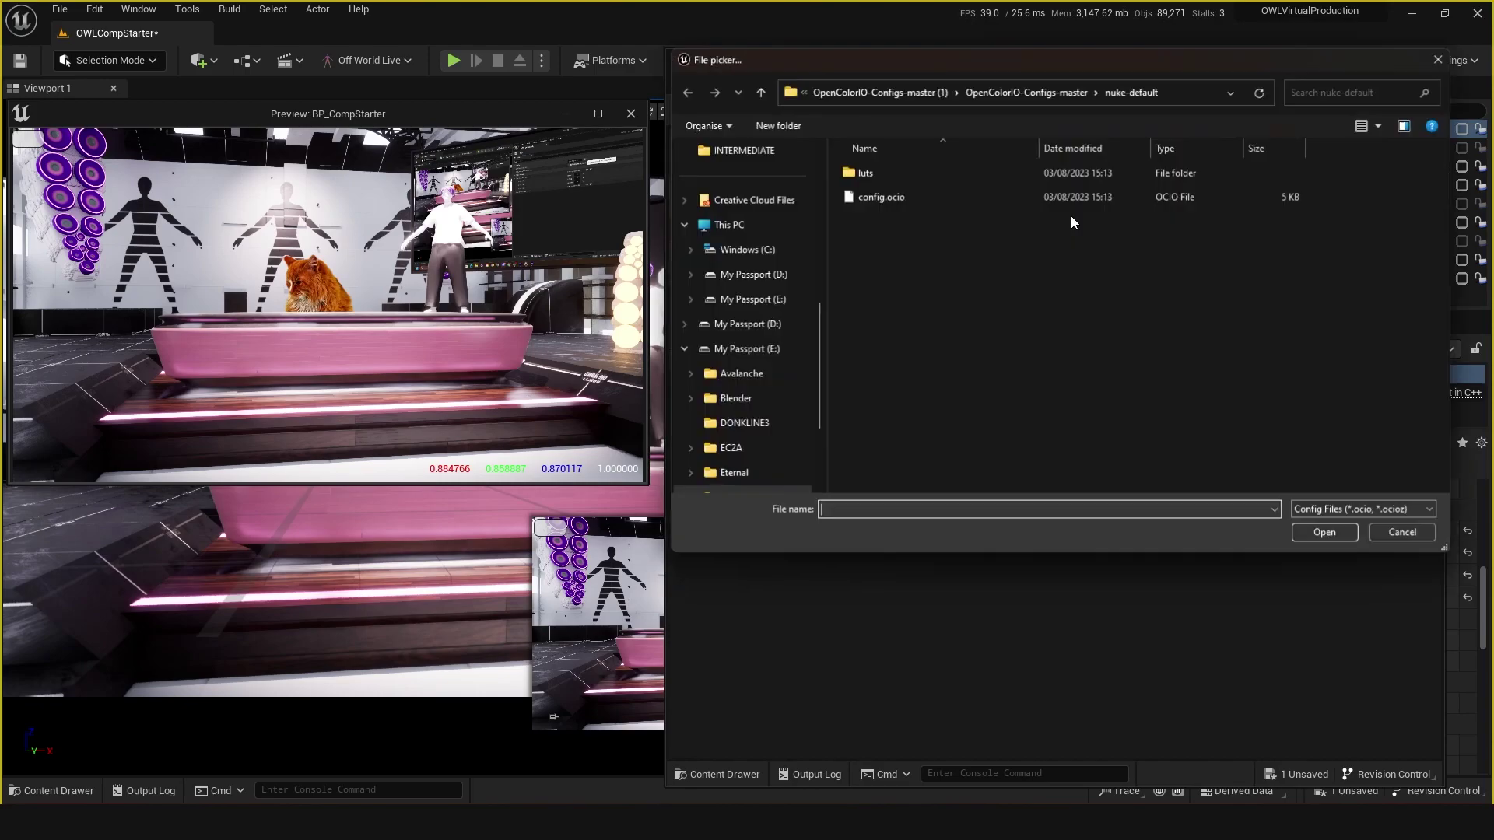
click(1016, 92)
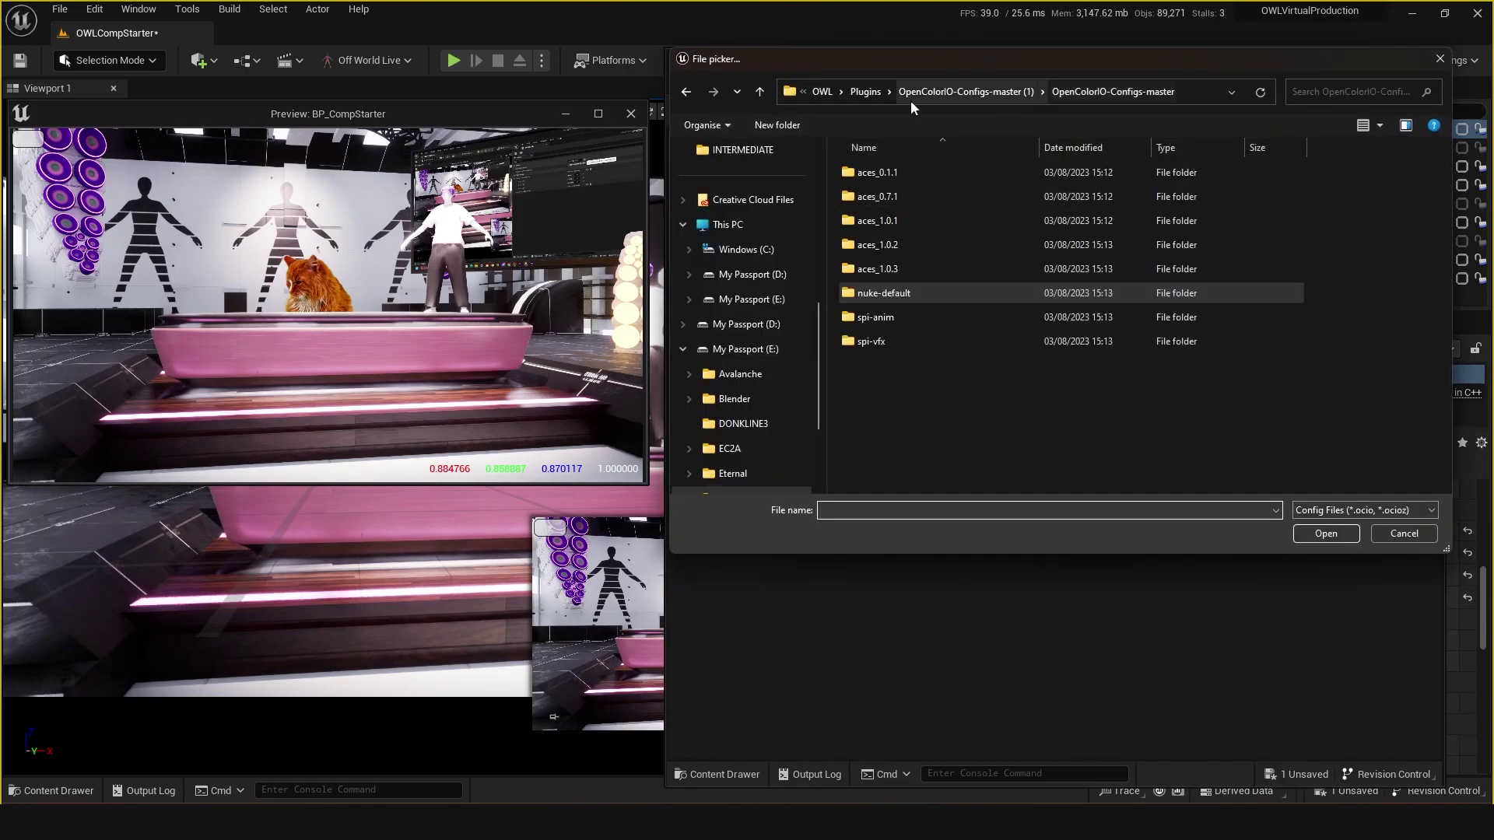
key(Escape)
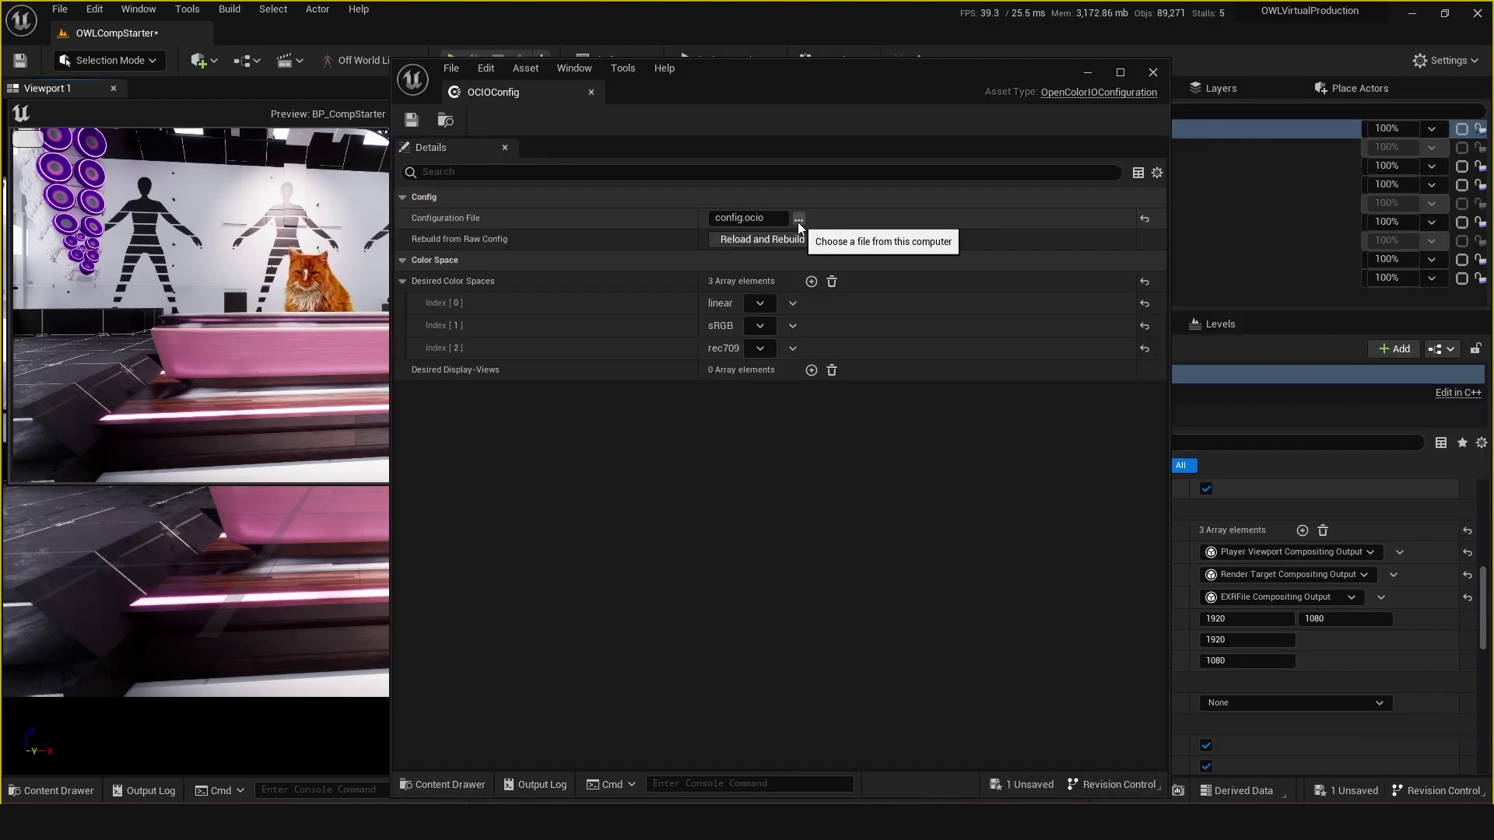
click(798, 220)
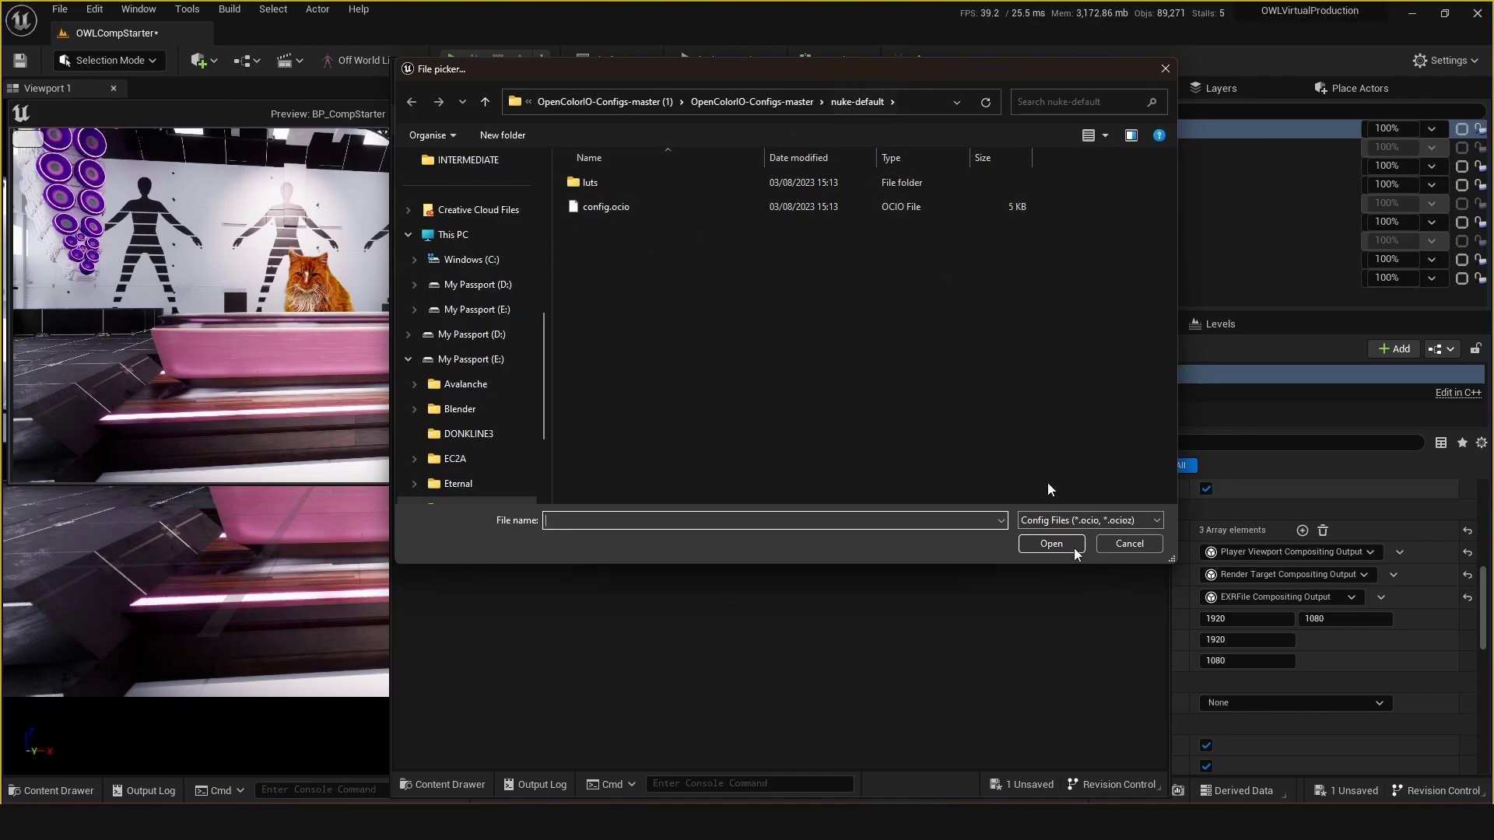
click(1117, 543)
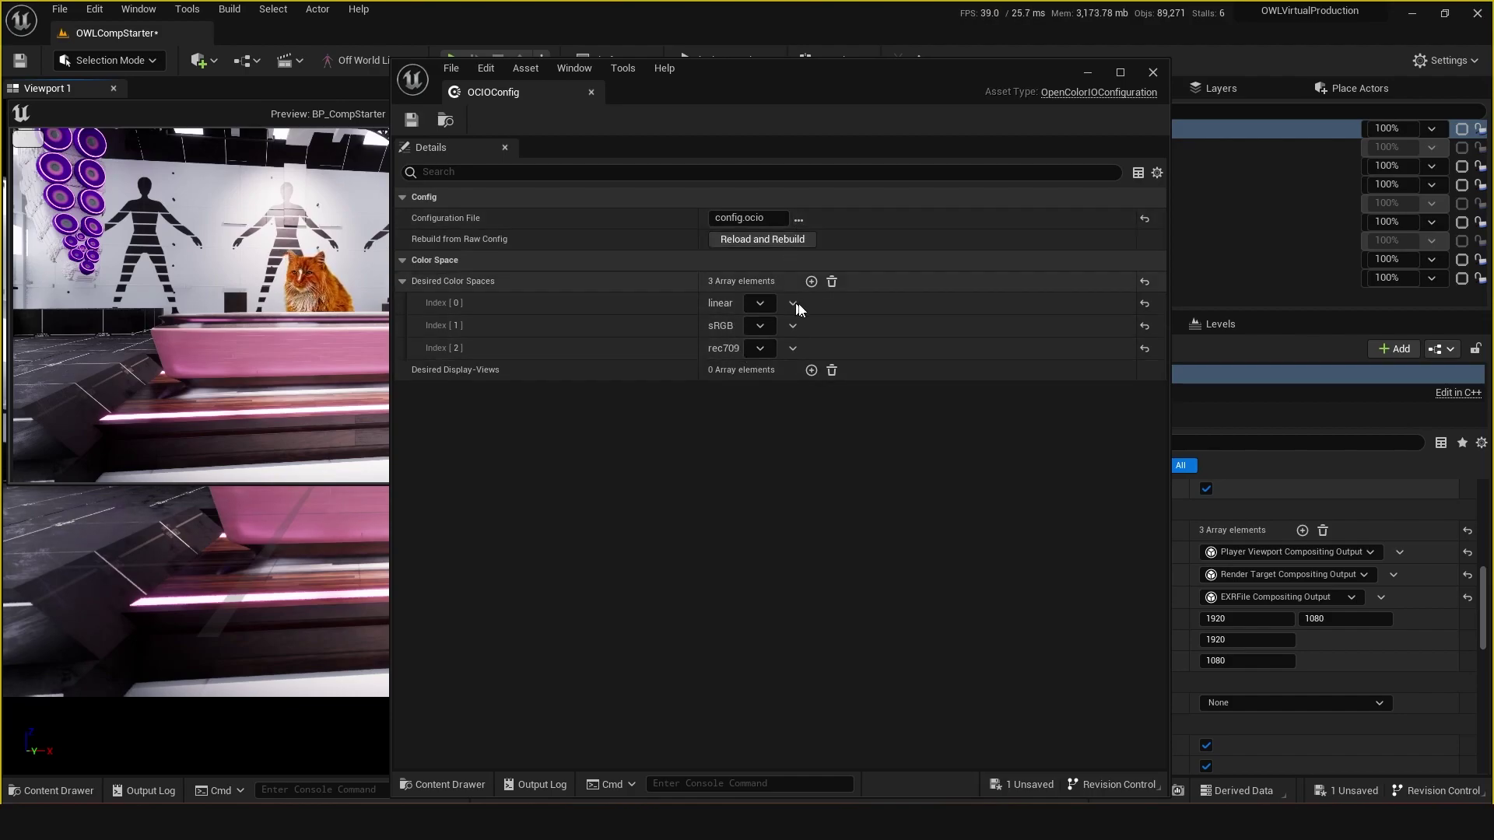
Step: Add a fourth desired color space entry to OCIOConfig, review the available color spaces and delete the entry
click(810, 282)
click(770, 371)
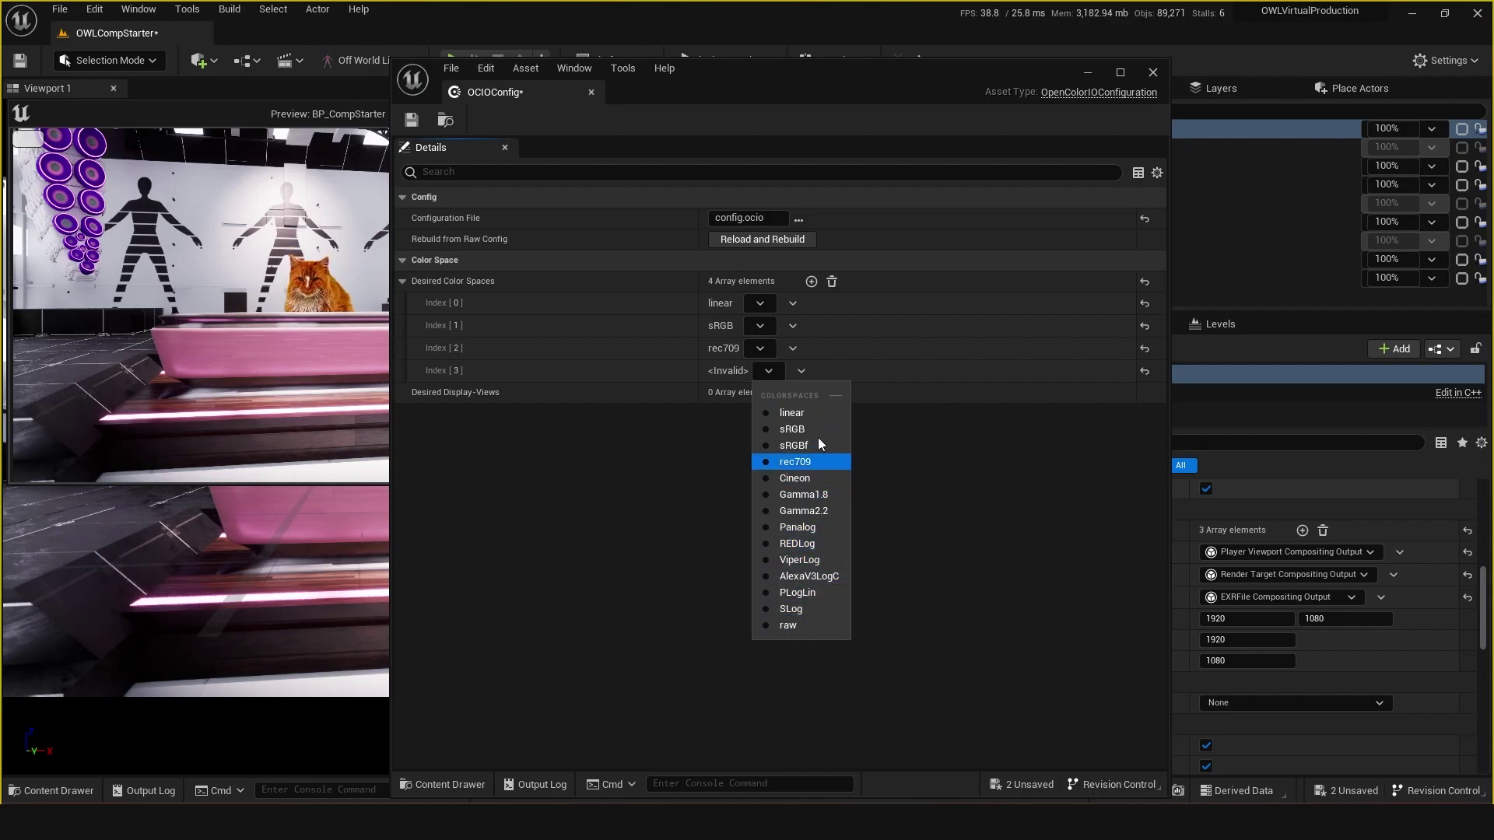
click(944, 510)
click(803, 371)
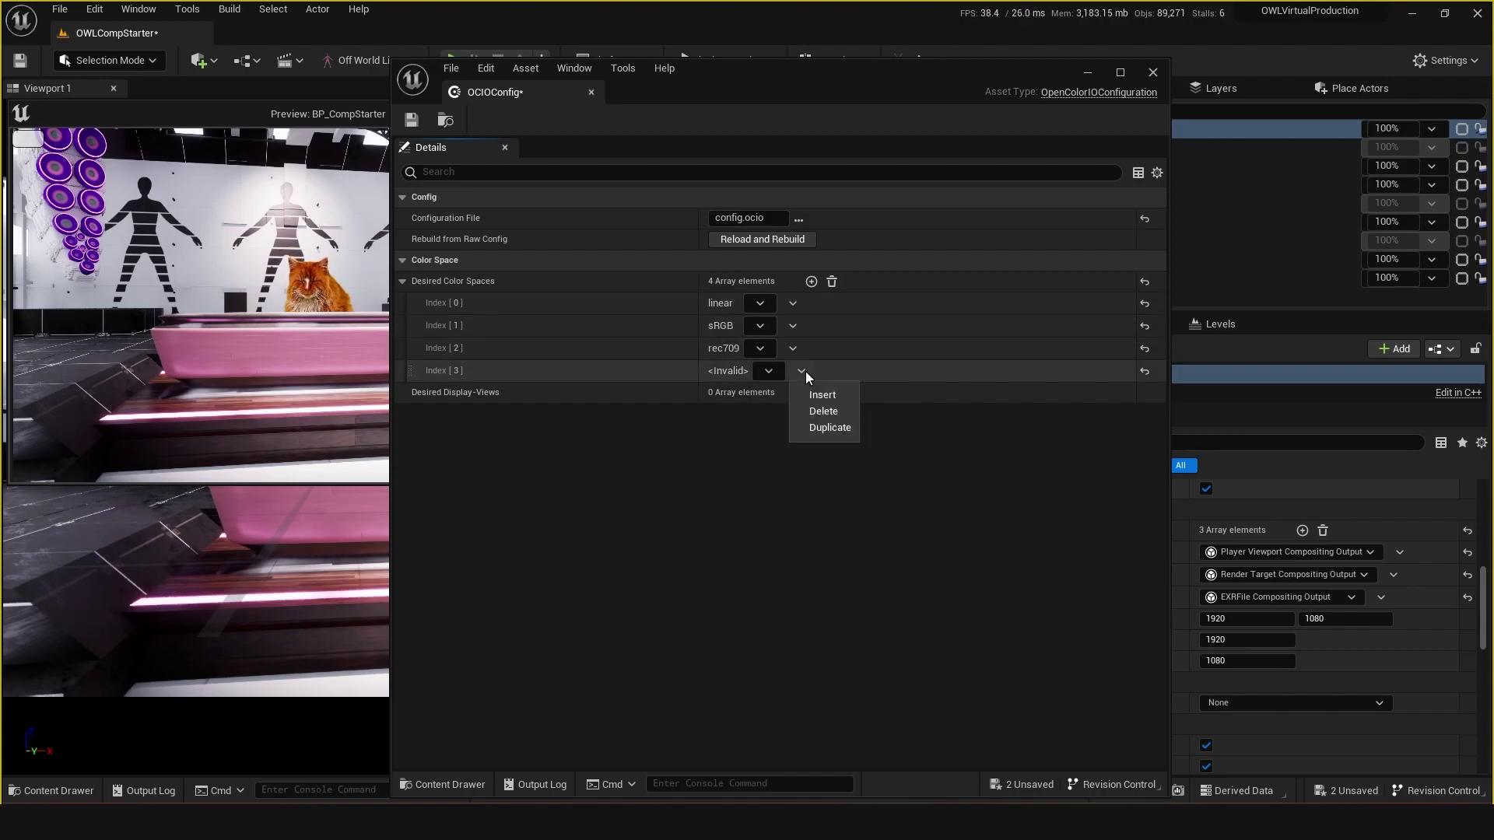
click(823, 412)
Step: Look through the aces_0.1.1 config files and the nuke-default folder for the configuration file, and cancel the selection
click(798, 219)
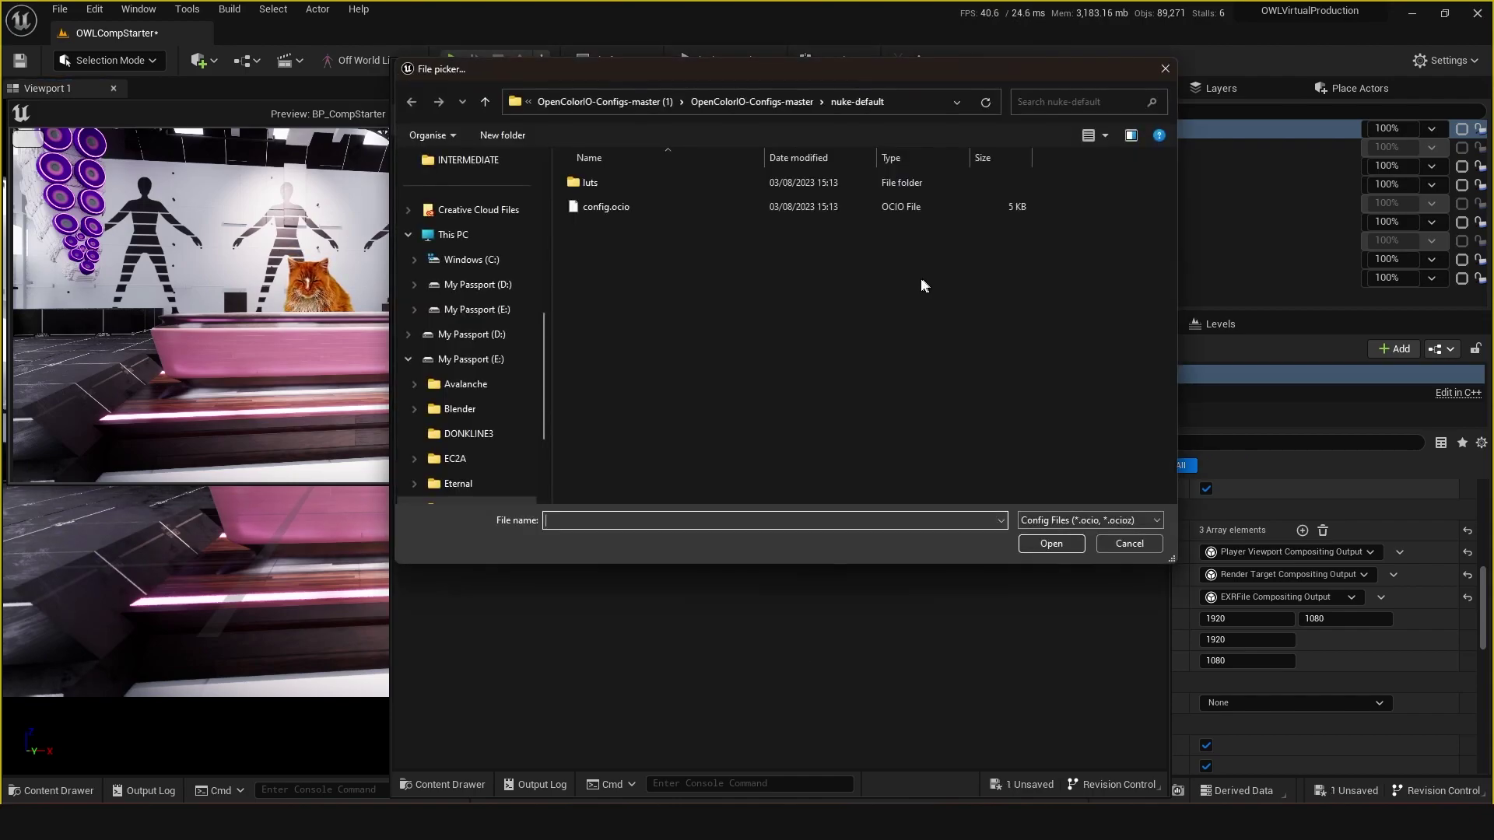
click(730, 104)
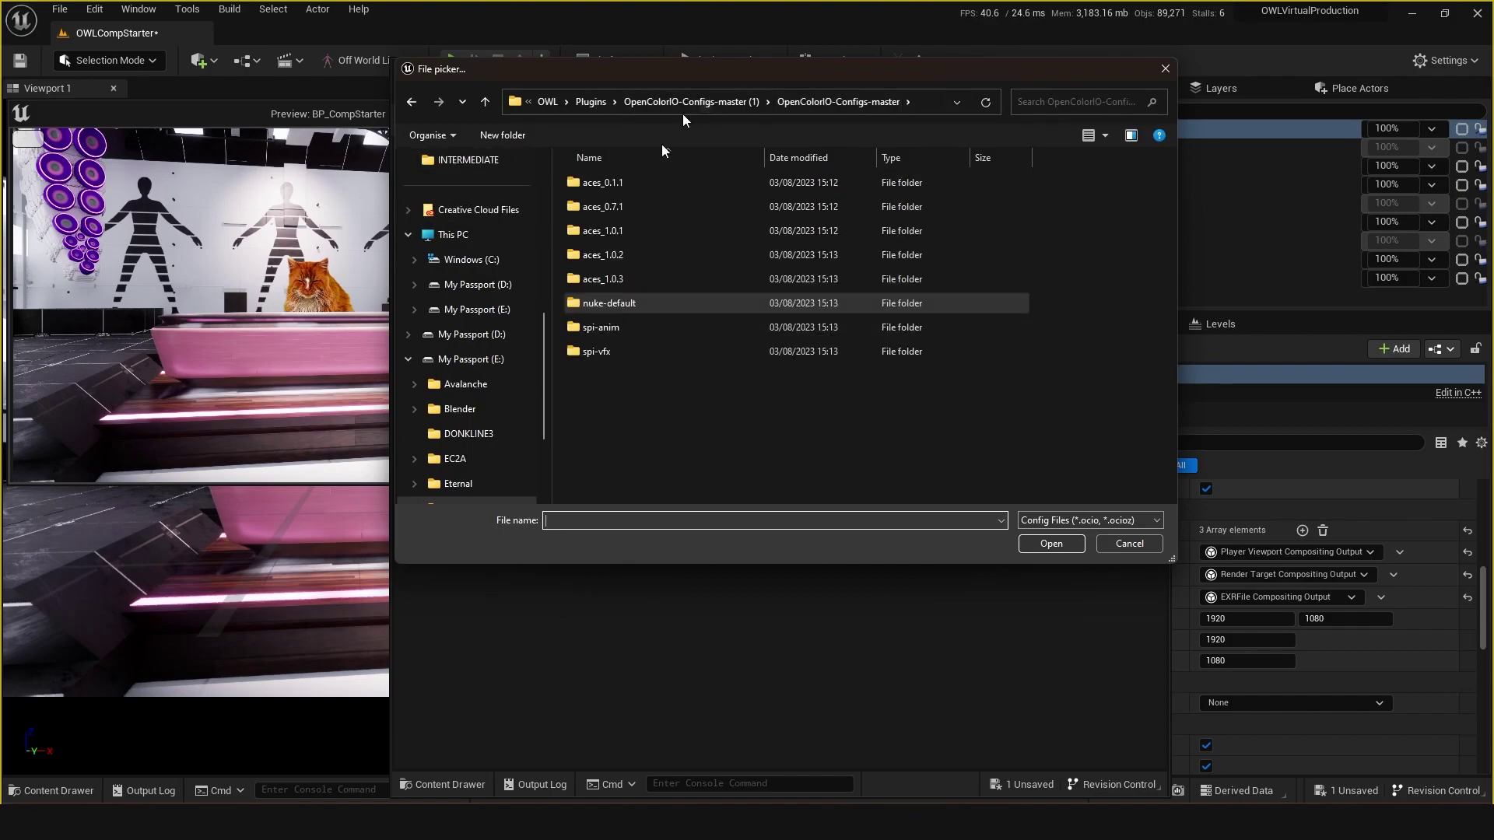
double_click(606, 183)
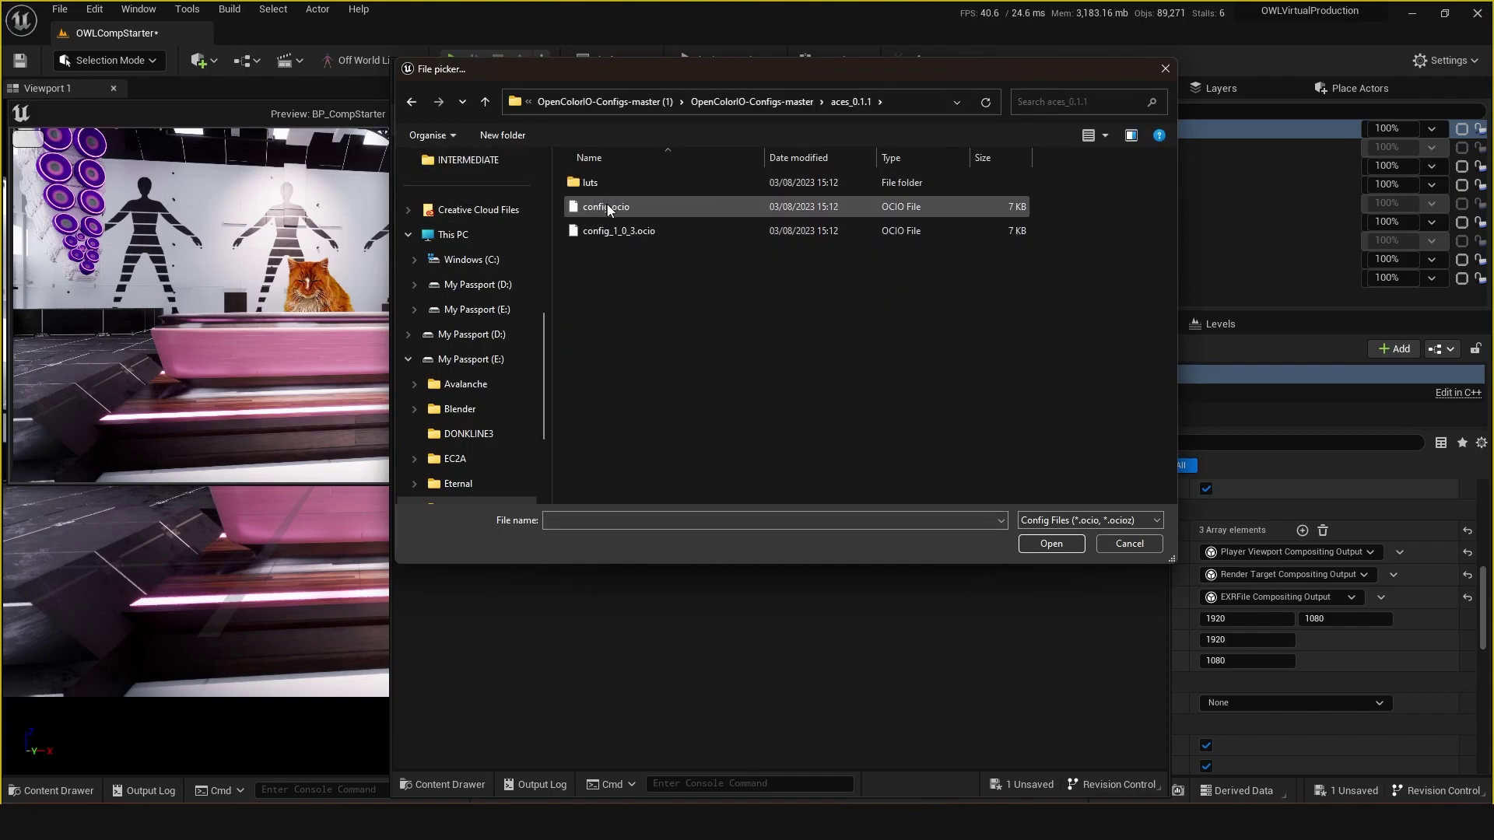
click(619, 208)
click(727, 103)
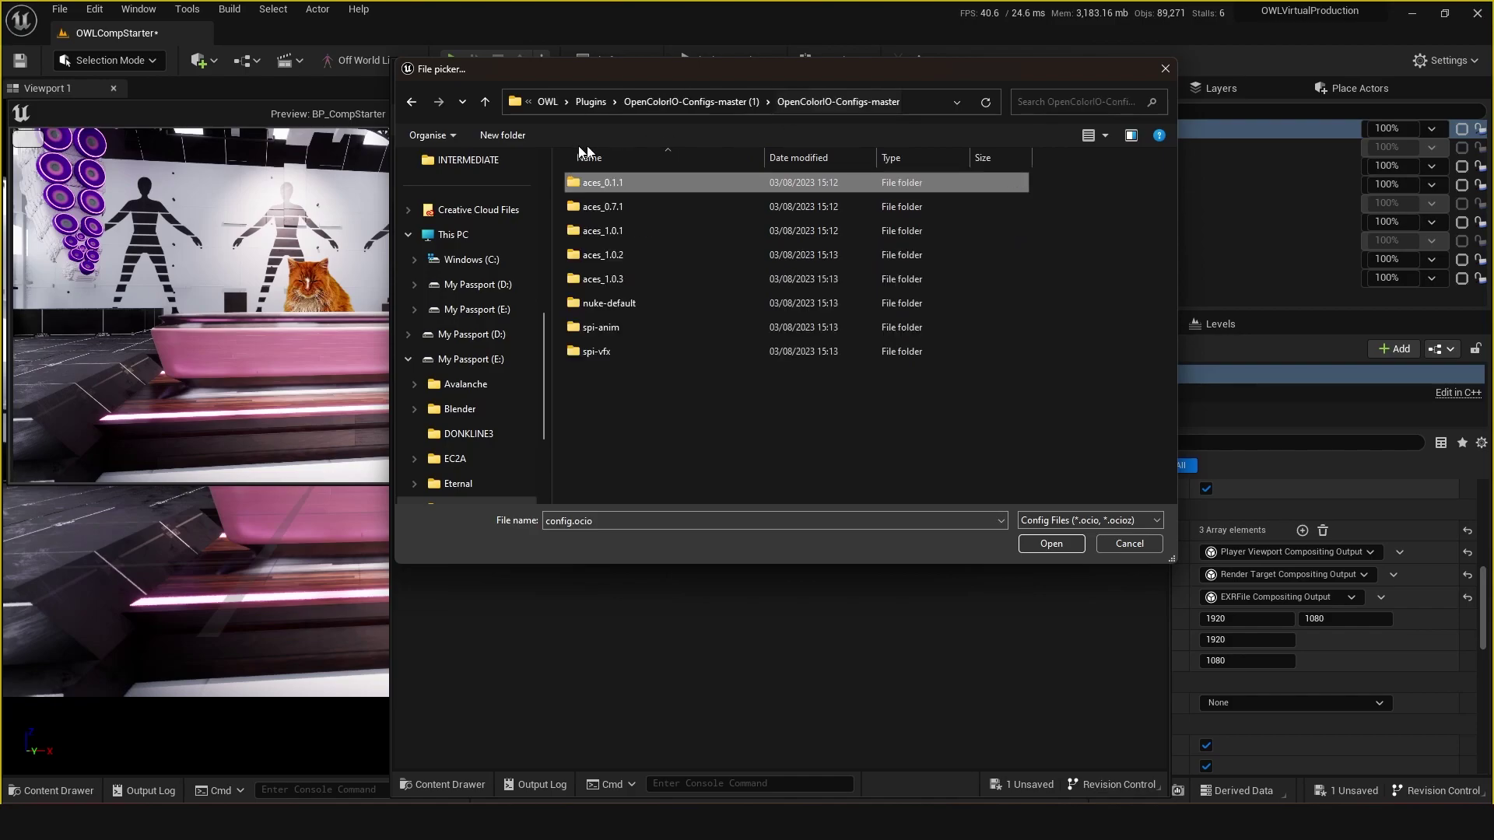
click(627, 305)
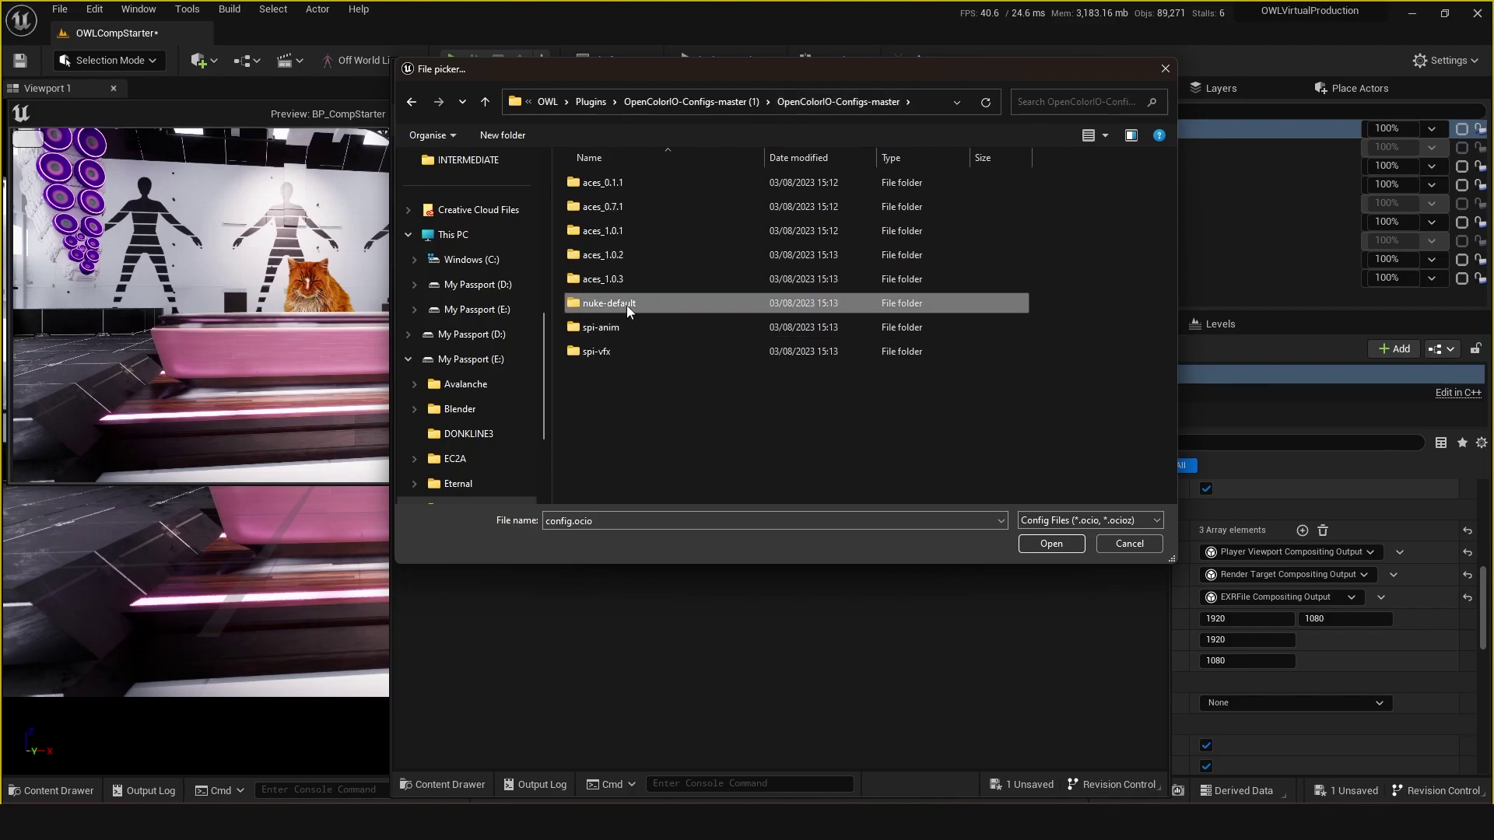
click(1126, 544)
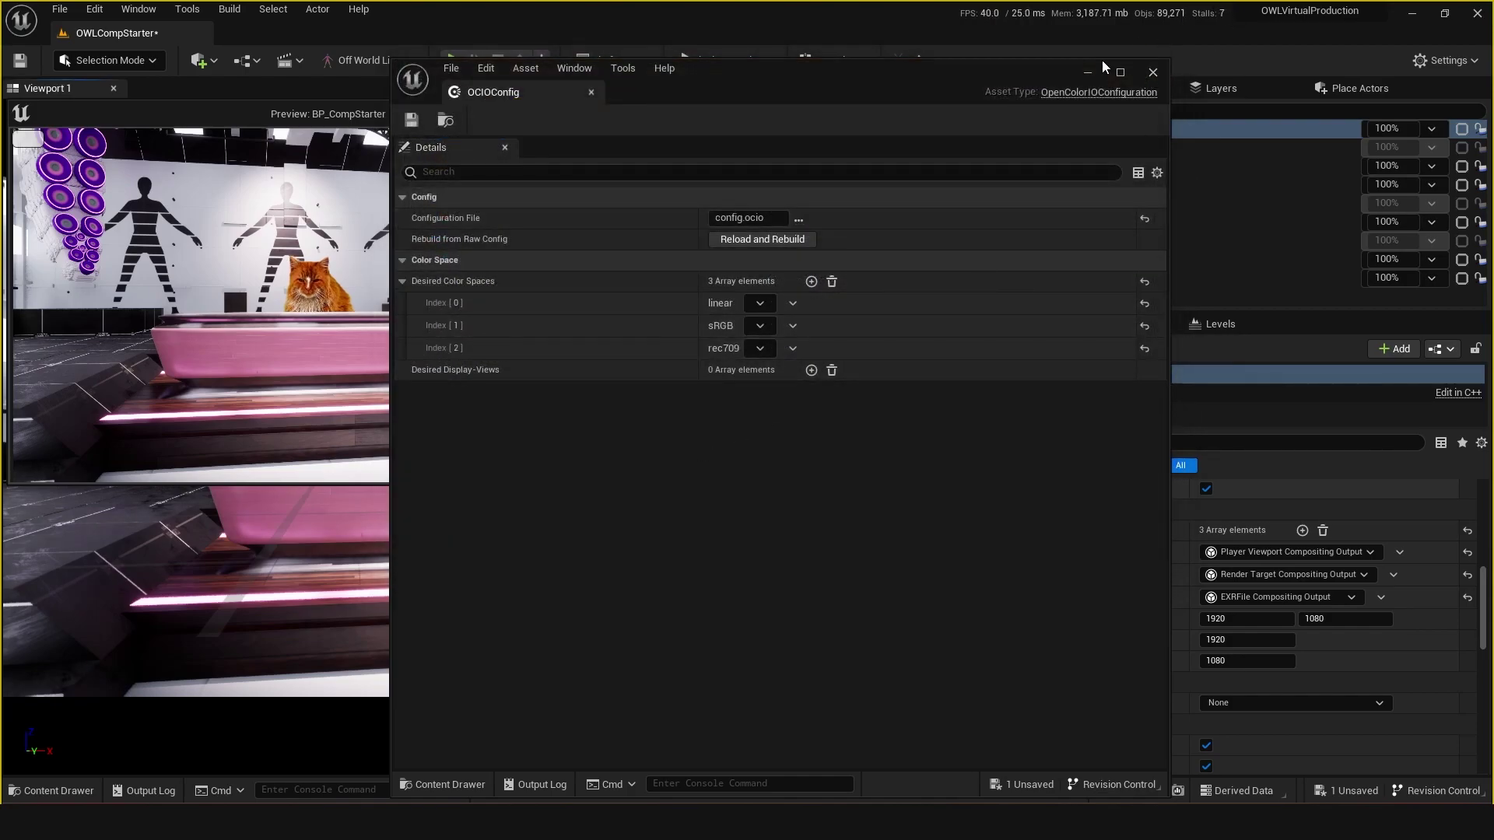
Step: Leave the OCIOConfig editor and expand TransformPass_3 in media_plate1's transform passes, collapsing TransformPass_2
click(1086, 77)
click(1038, 166)
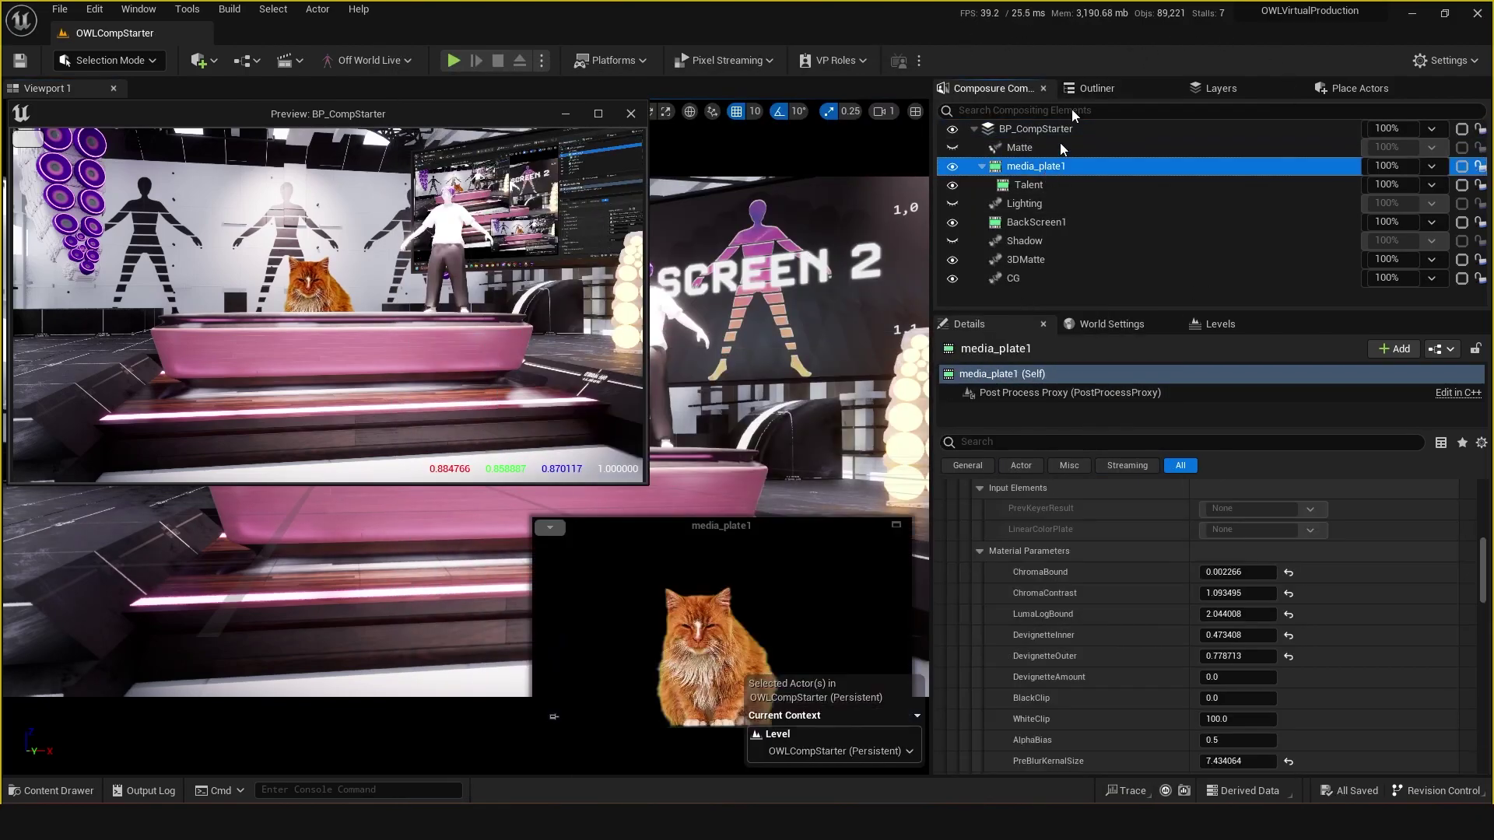
scroll(1043, 699, up, 2)
scroll(1173, 657, down, 8)
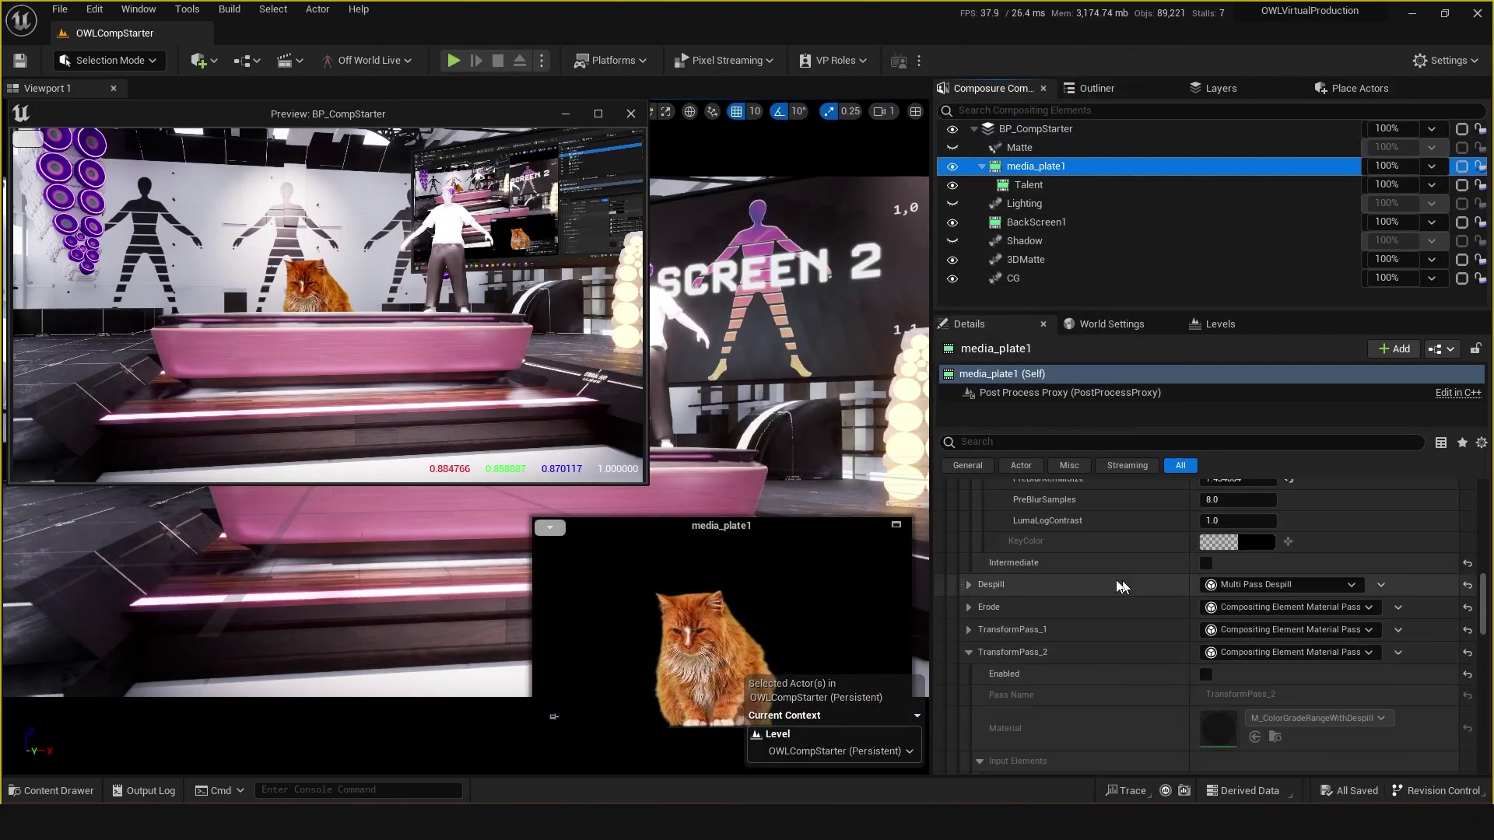
click(968, 652)
scroll(1019, 604, down, 5)
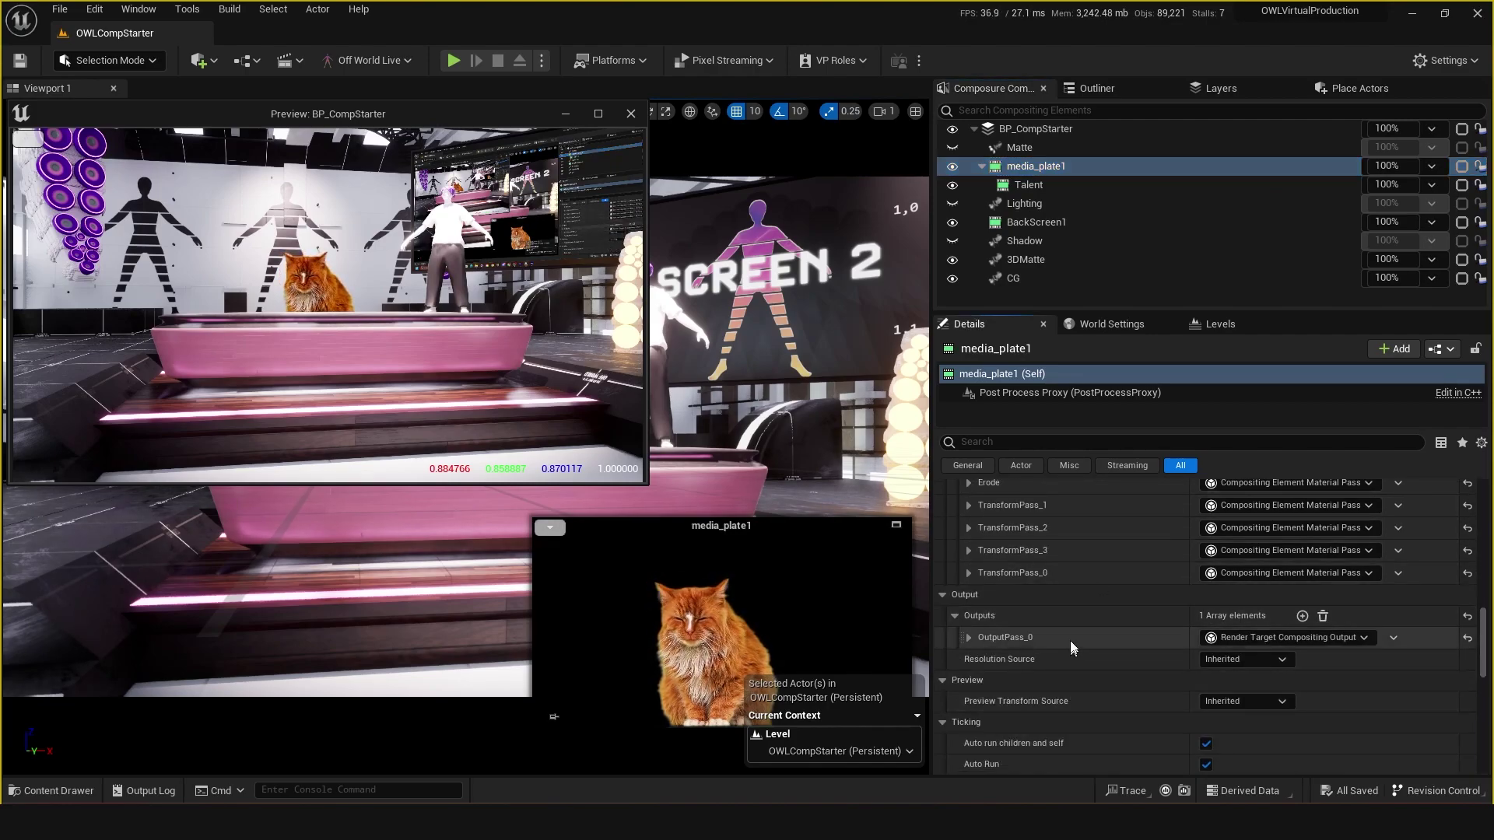
scroll(1086, 647, up, 4)
click(963, 627)
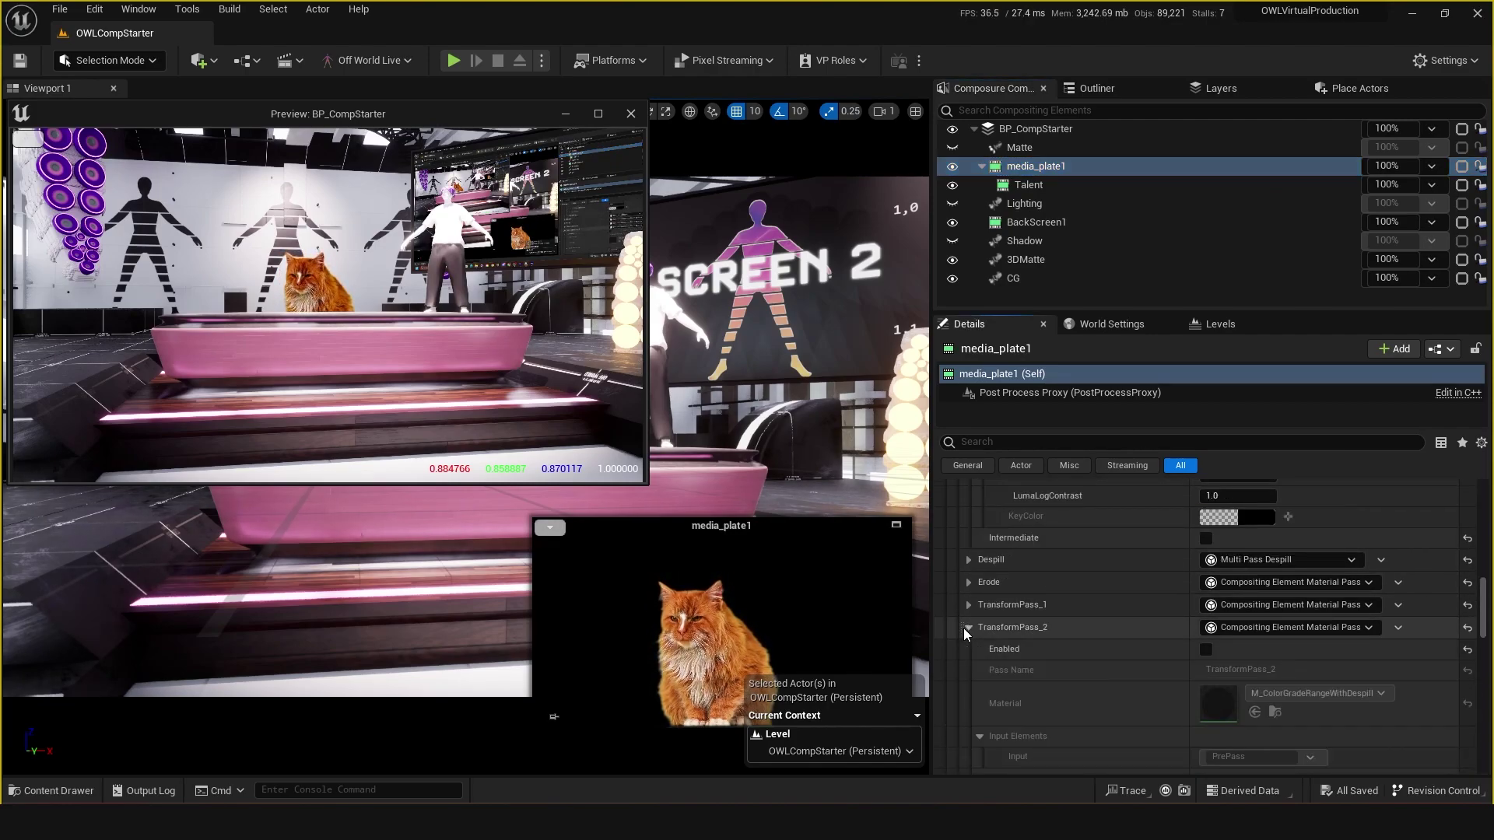
click(963, 628)
click(969, 651)
scroll(1089, 618, down, 2)
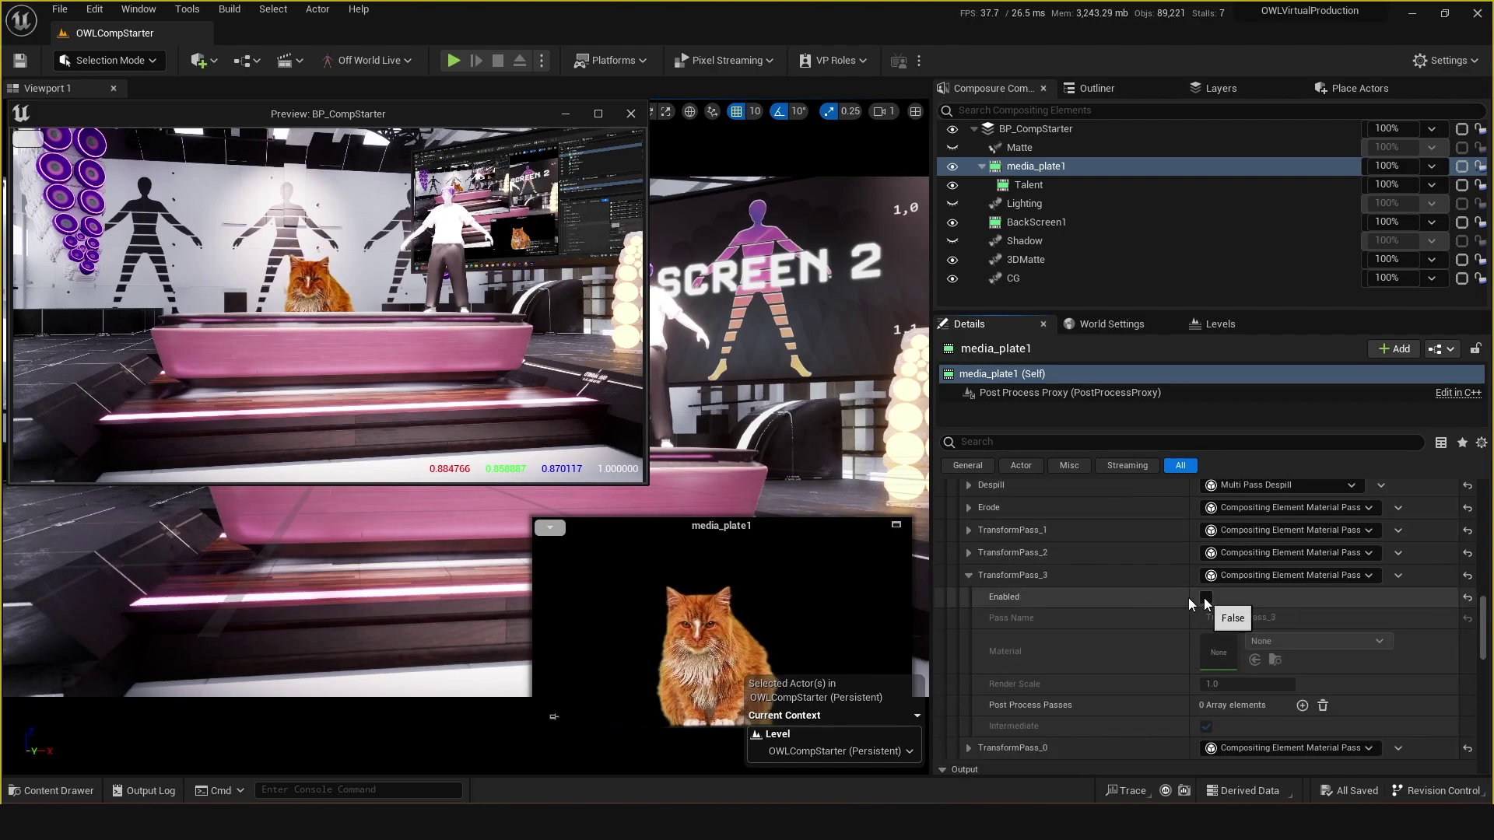
Step: Enable TransformPass_3 on media_plate1 and change its pass type to OpenColorIO Pass
click(1205, 598)
click(1301, 644)
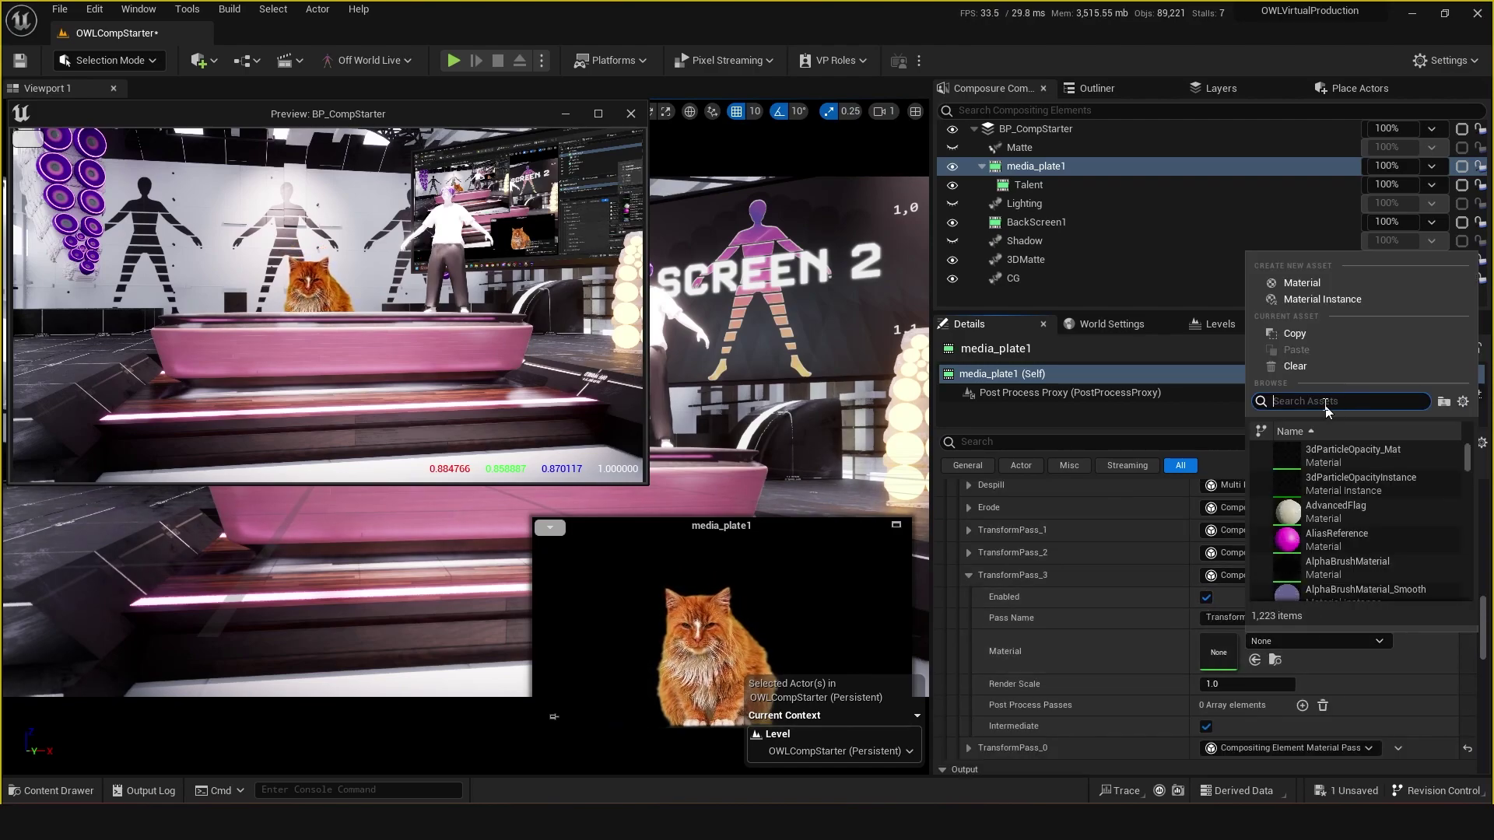
click(1307, 643)
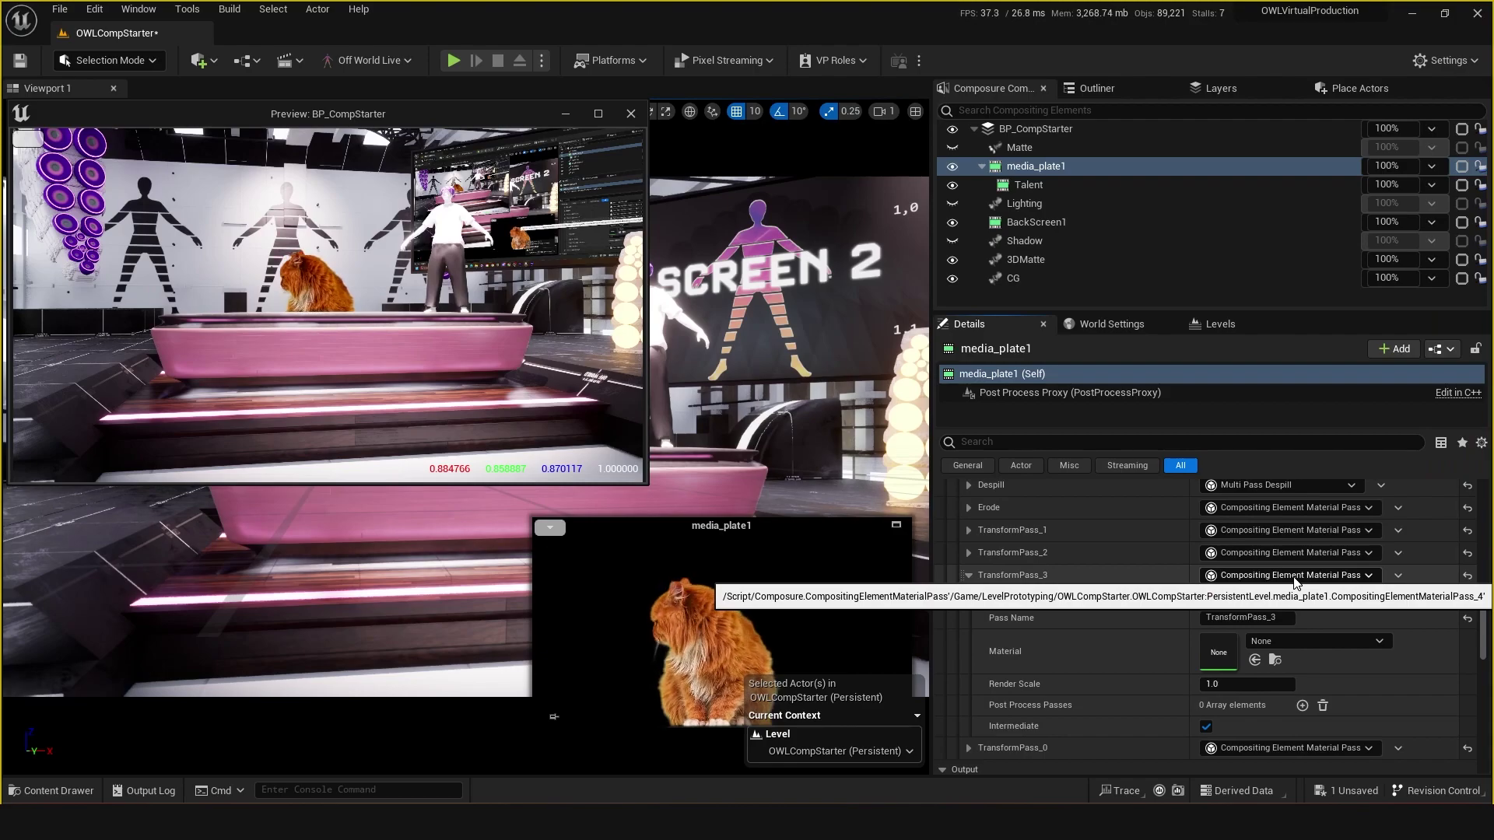
click(1295, 579)
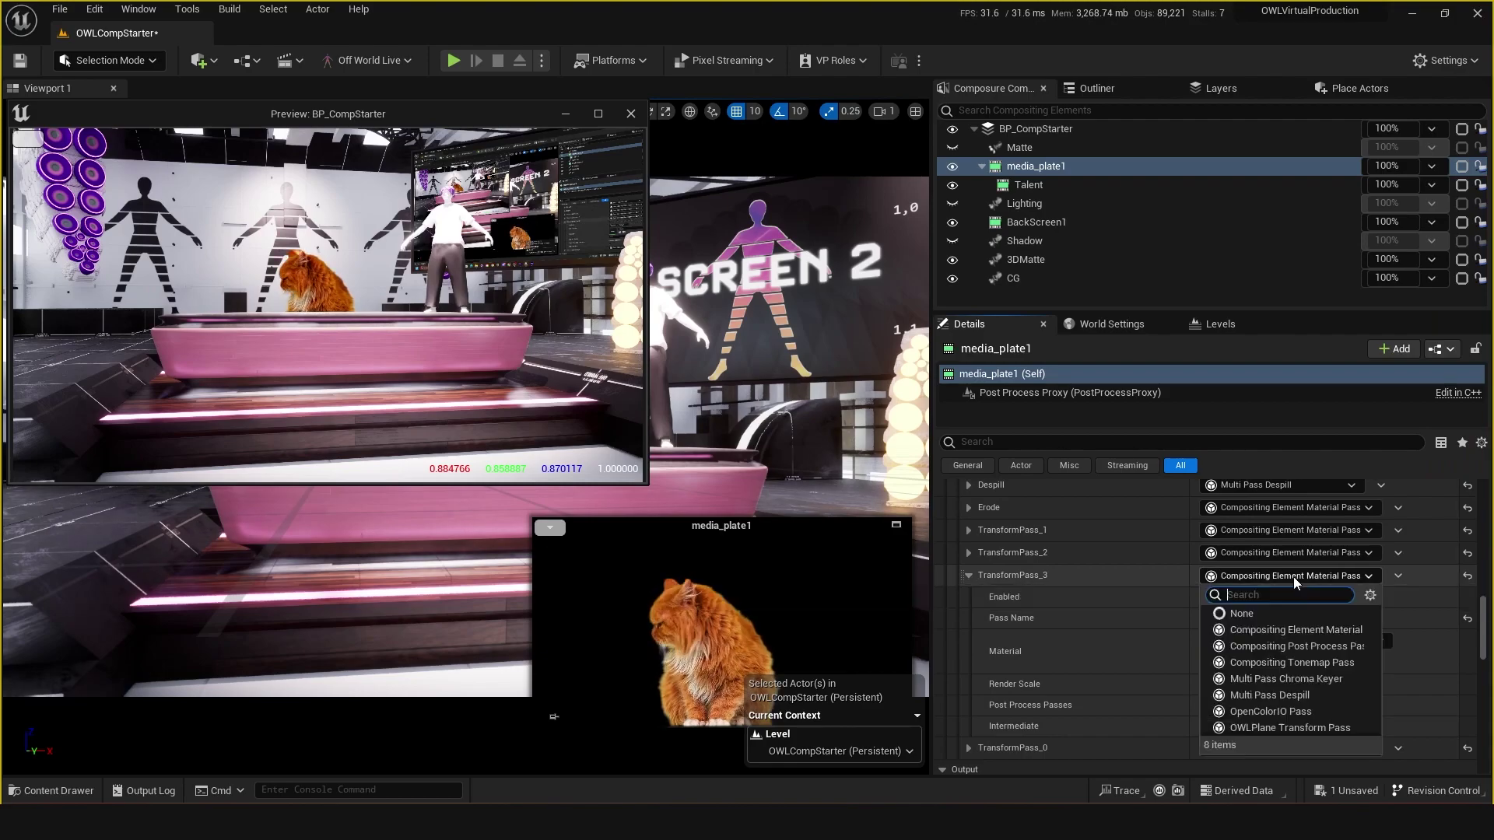
click(1275, 712)
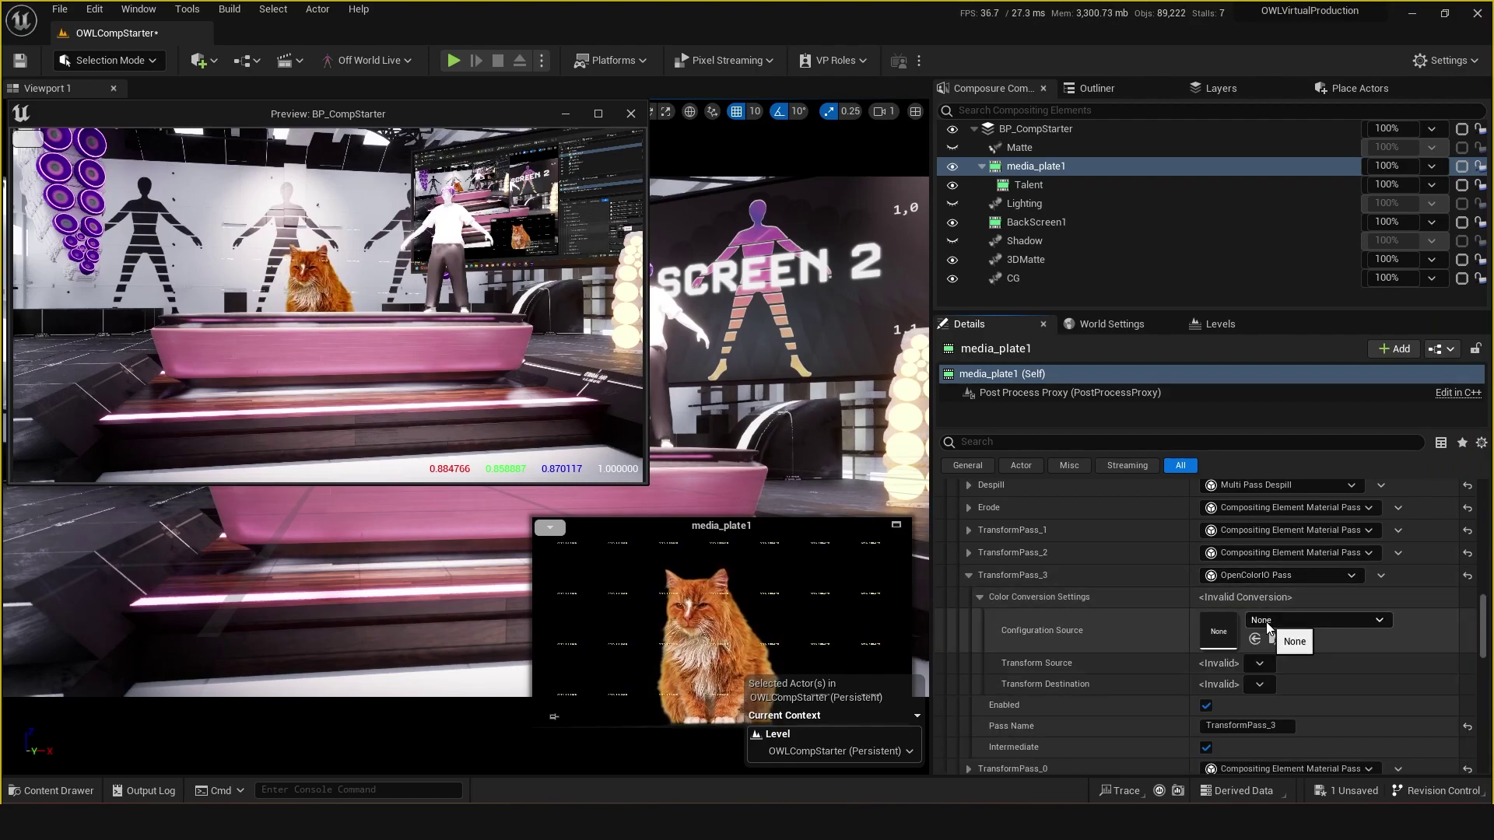
Step: Assign OCIOConfig as the configuration source of media_plate1's TransformPass_3 and set its conversion from rec709 to linear
click(1266, 620)
click(1291, 436)
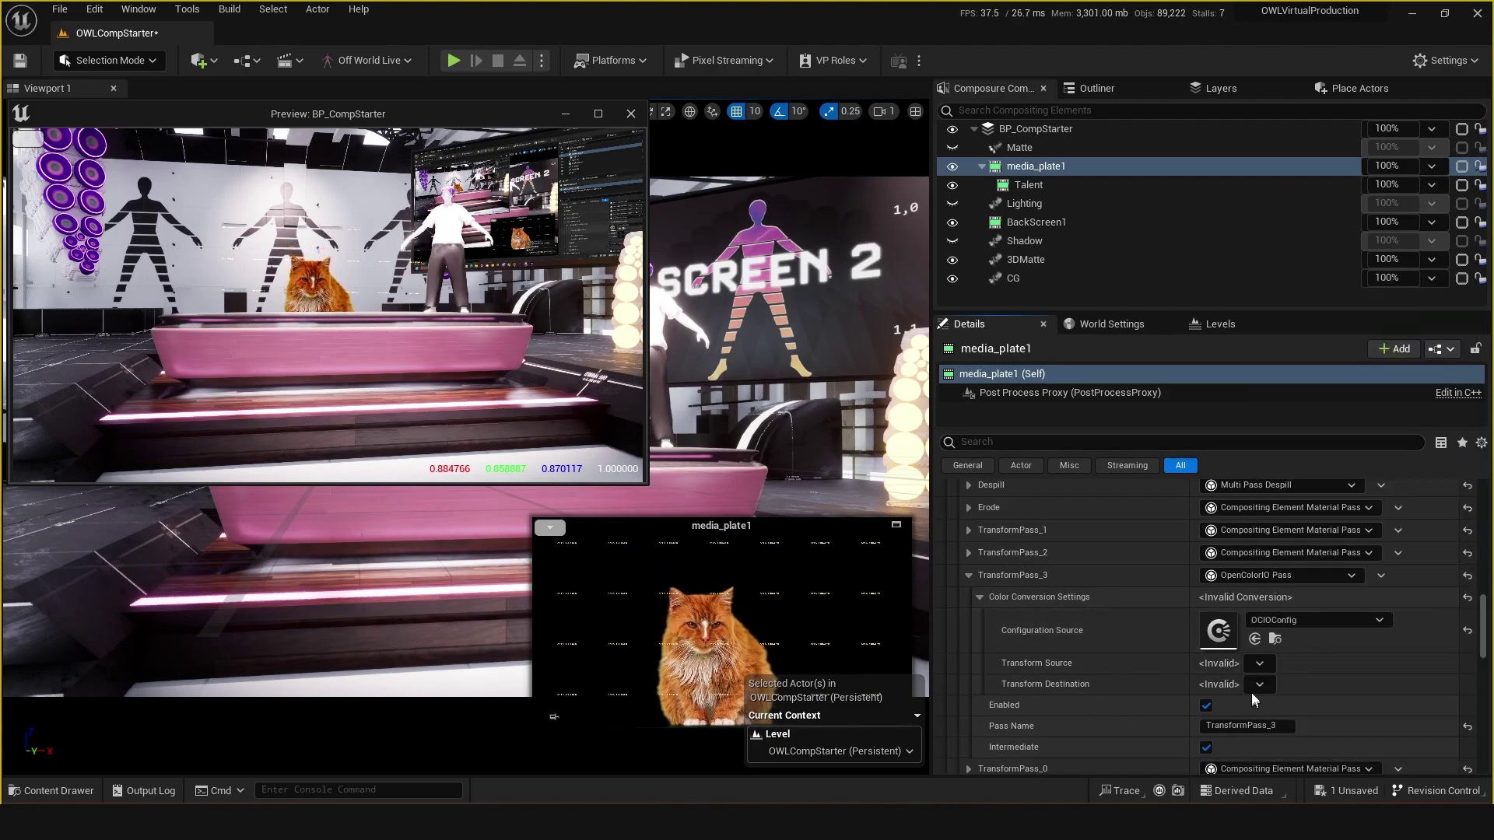
click(1257, 662)
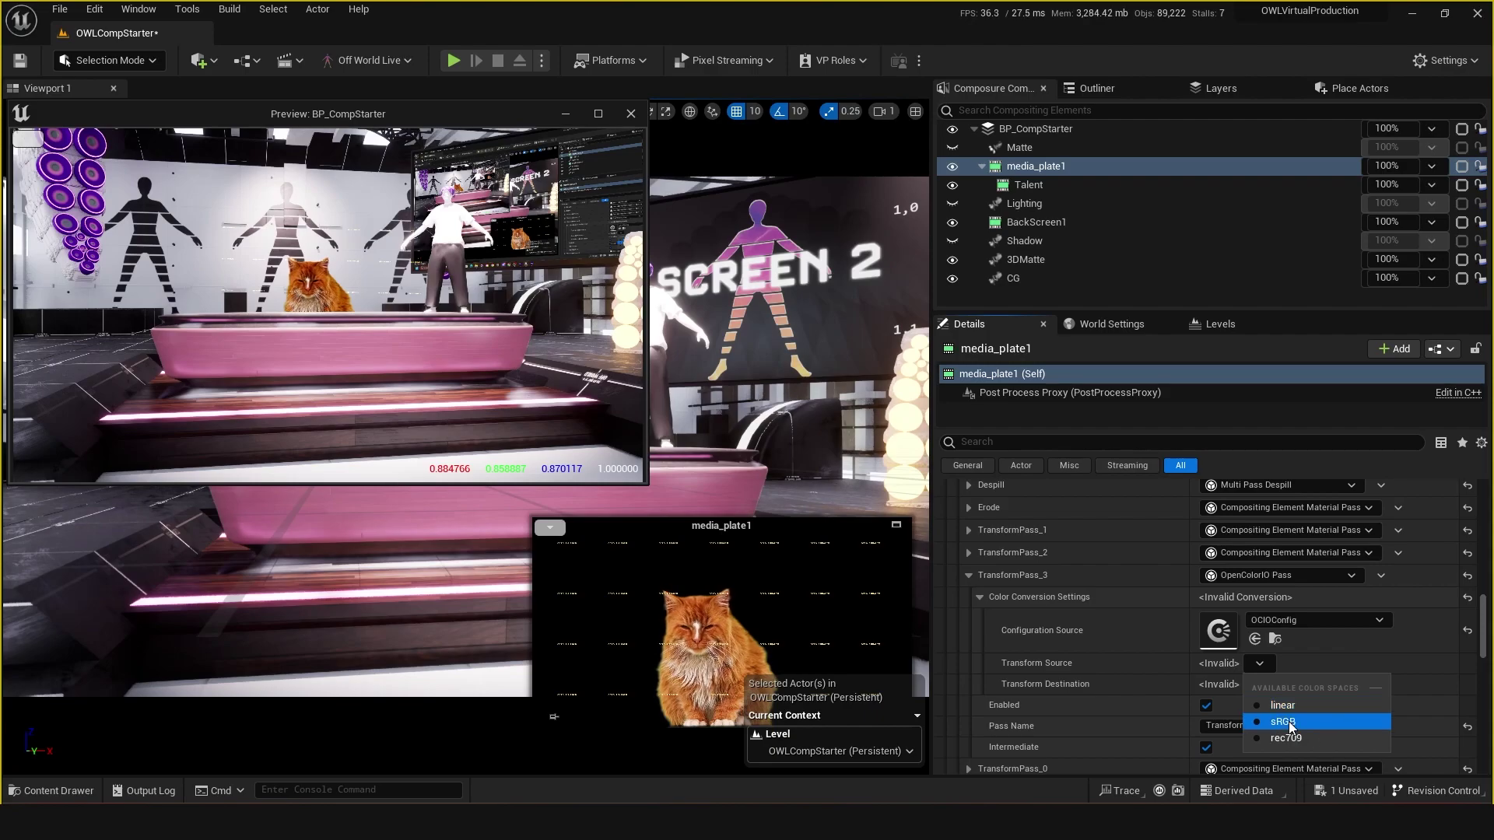
click(1283, 738)
click(1257, 684)
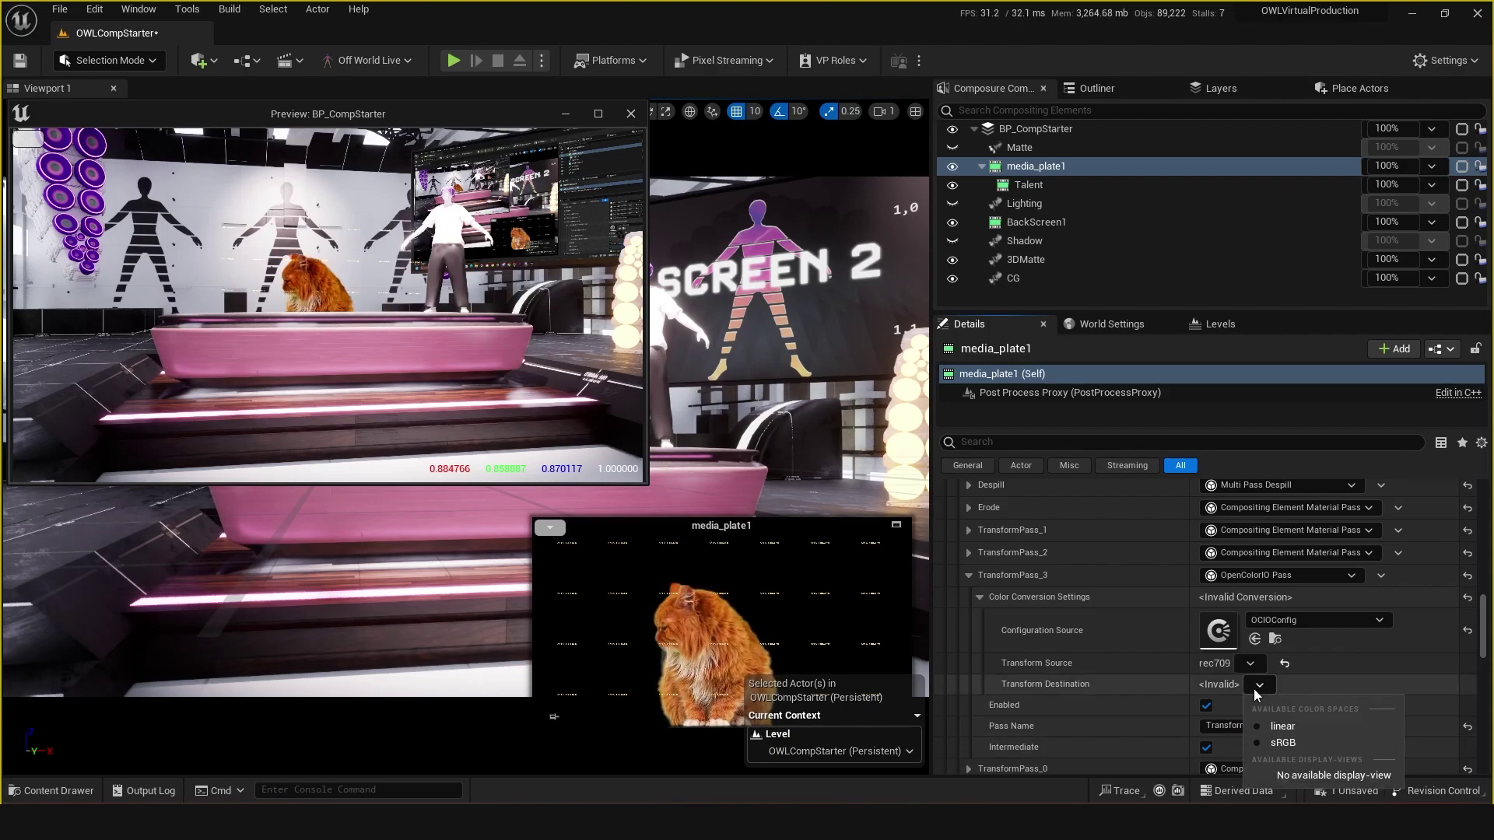
click(1283, 726)
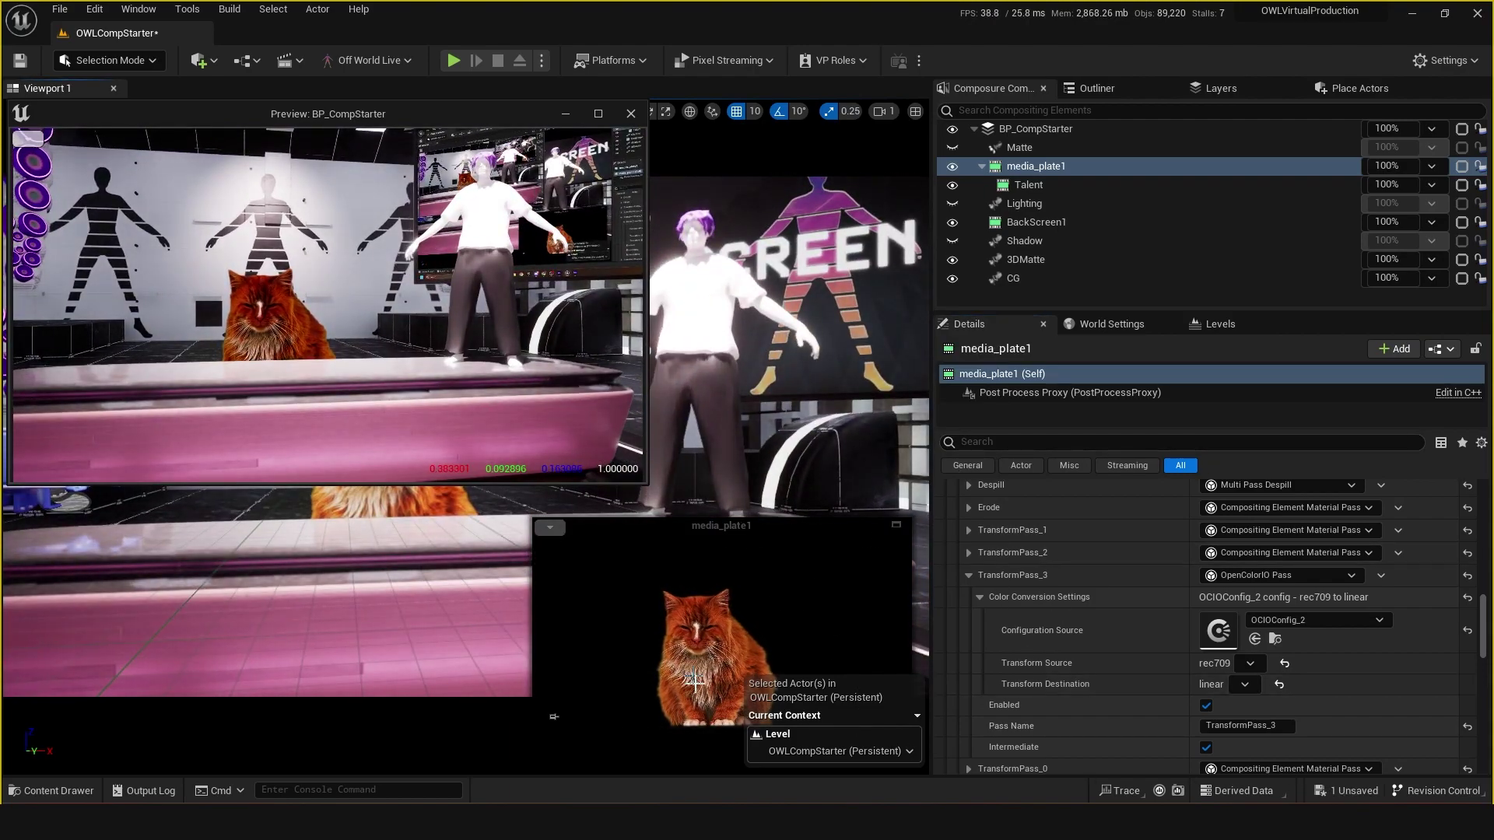
Step: Try sRGB as the transform source of TransformPass_3
click(1250, 663)
click(1276, 721)
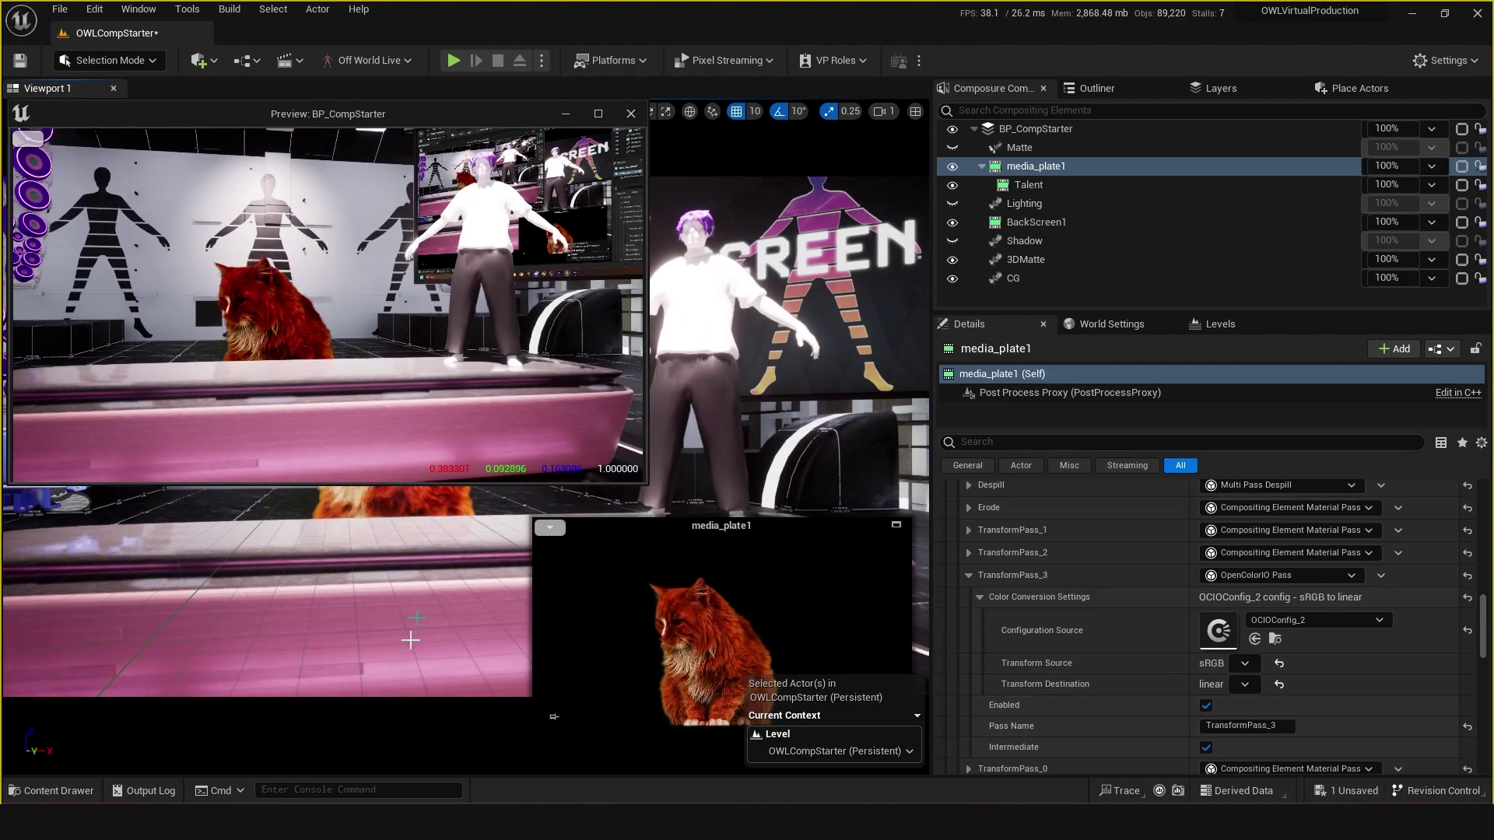
Step: Save the level and check the color-converted cat plate in the comp from other camera positions
key(ctrl+s)
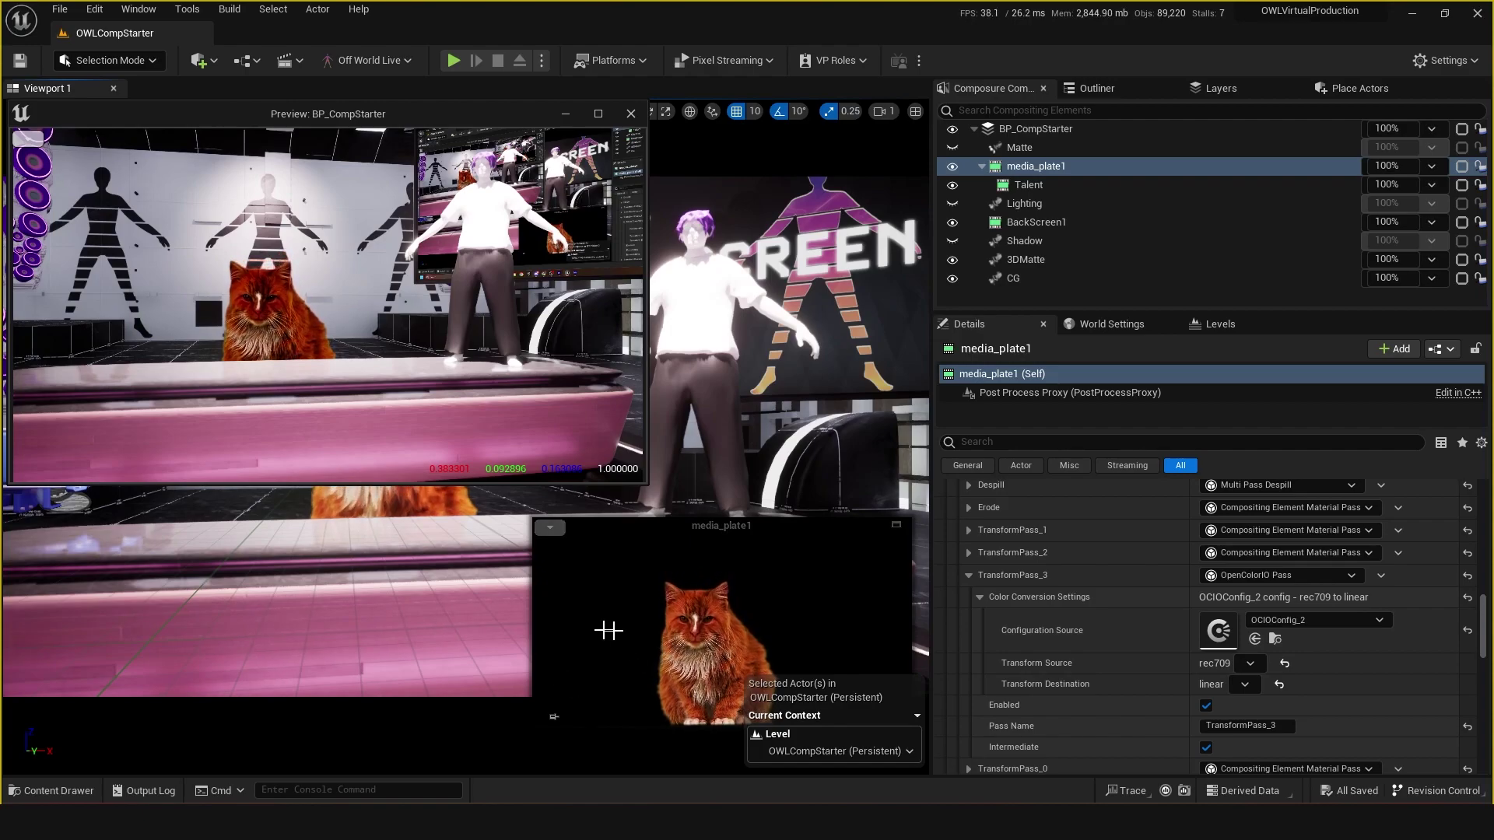
drag(400, 618, 374, 654)
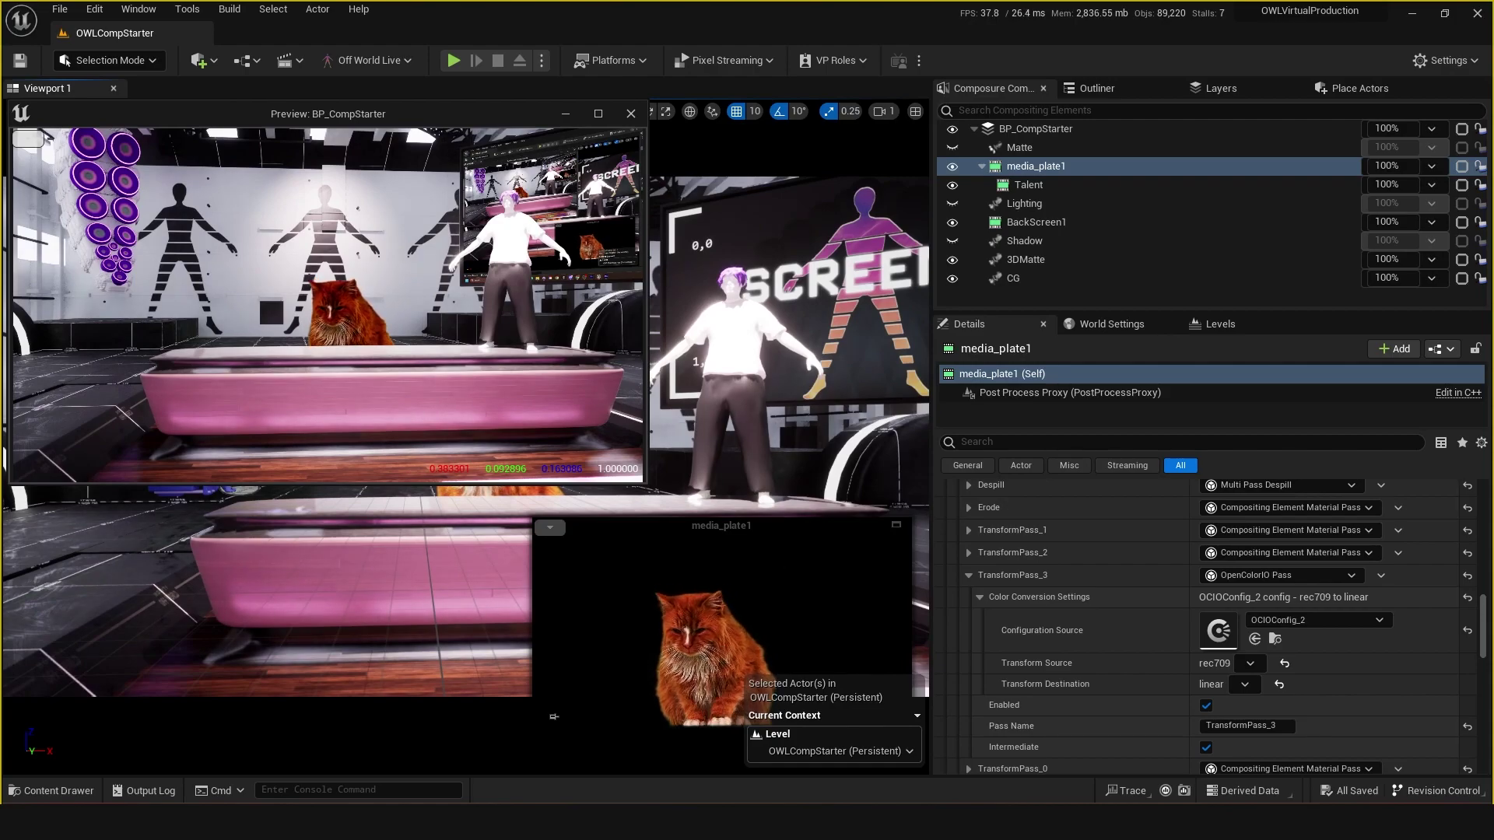
drag(446, 629, 442, 588)
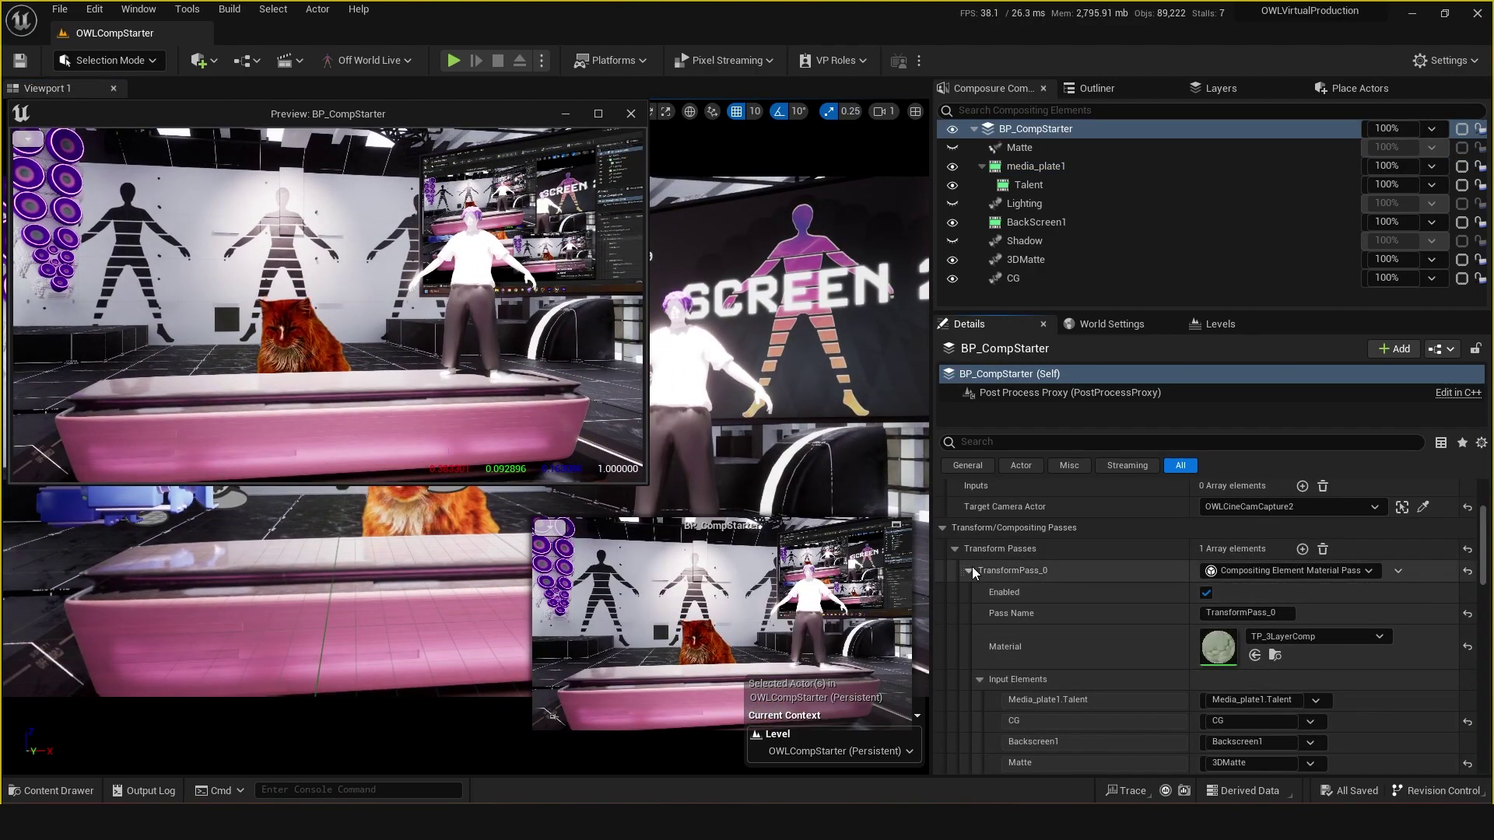
Step: Add a second transform pass to BP_CompStarter and change its type to OpenColorIO Pass
click(969, 571)
click(1302, 549)
click(1289, 592)
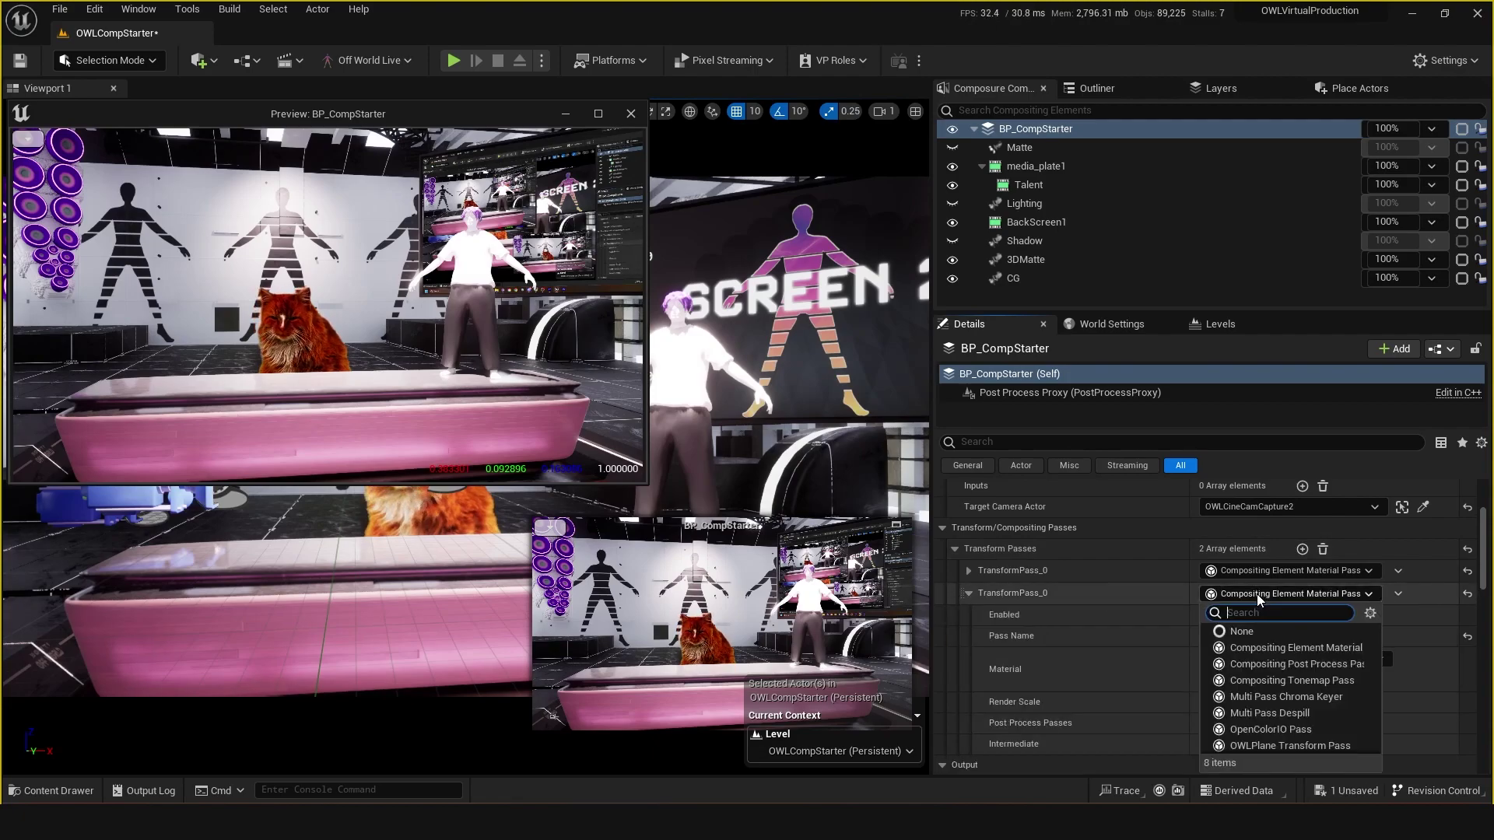
click(1292, 729)
Step: Give BP_CompStarter's new OpenColorIO pass the OCIOConfig_2 configuration with a linear to sRGB conversion, and save the level
scroll(1065, 605, down, 1)
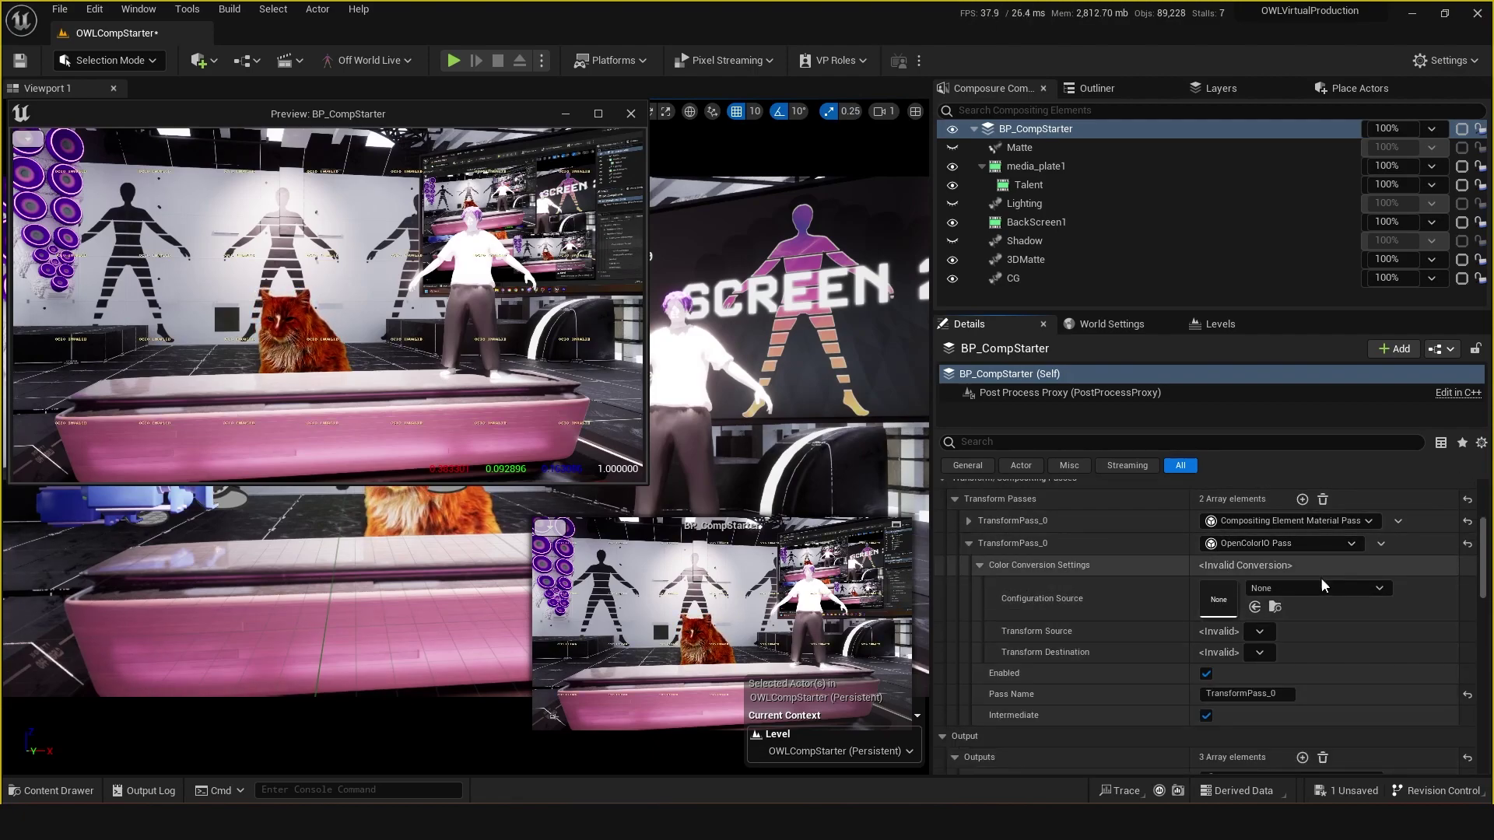
click(1314, 588)
click(1293, 440)
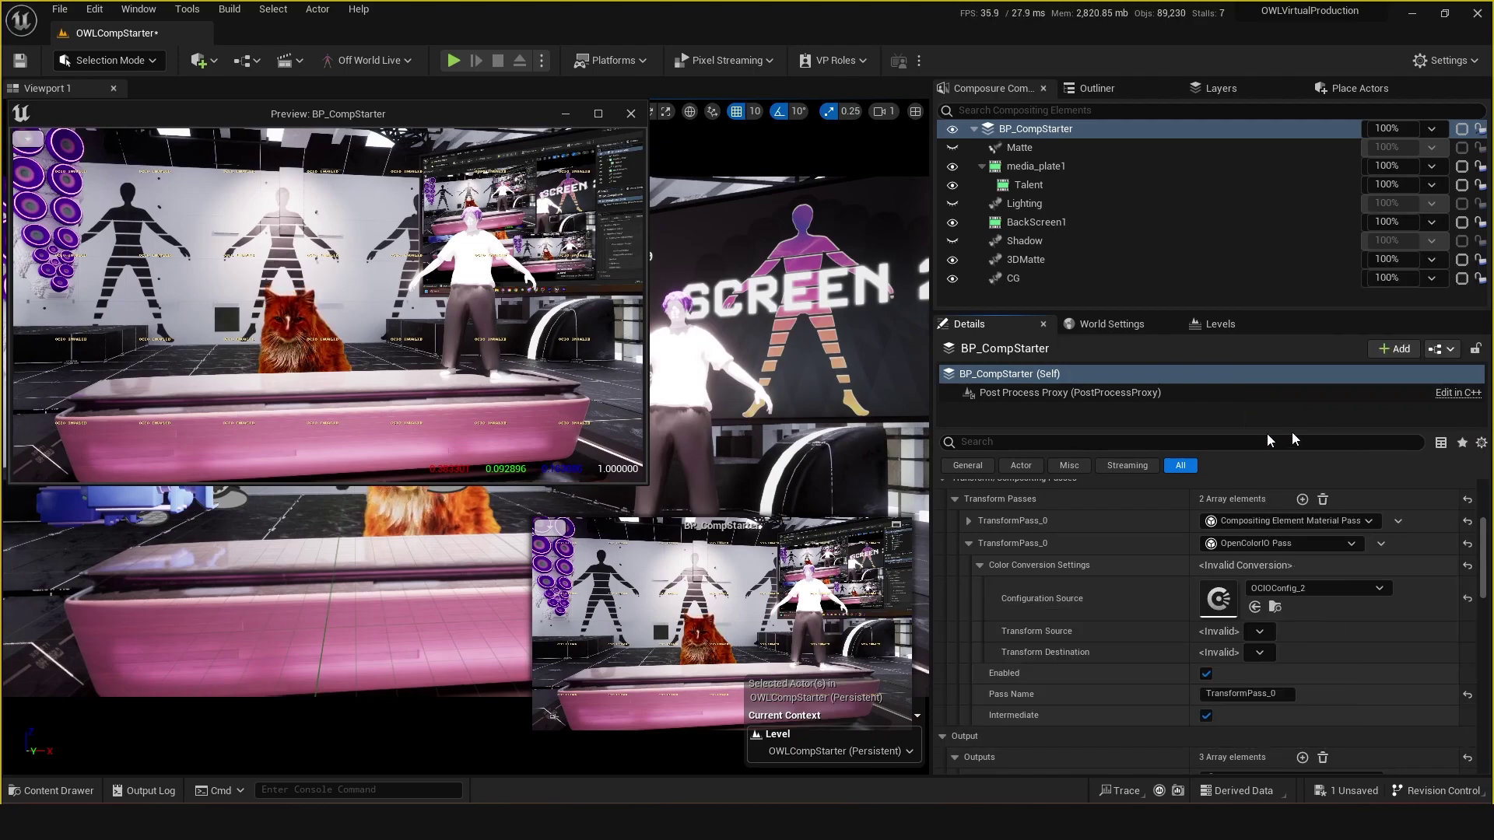
click(1260, 631)
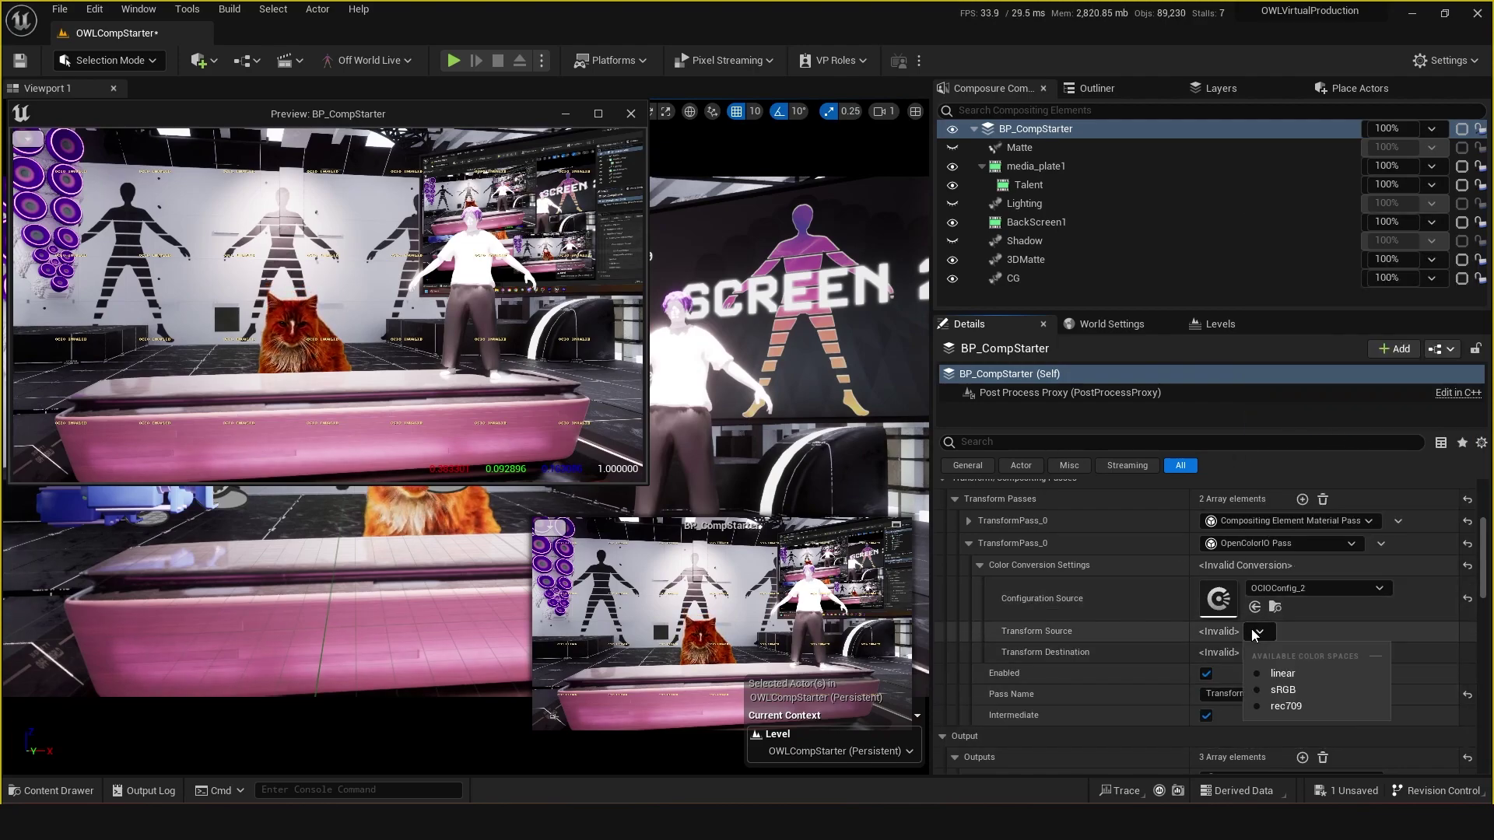
click(1282, 675)
click(1260, 652)
click(1283, 710)
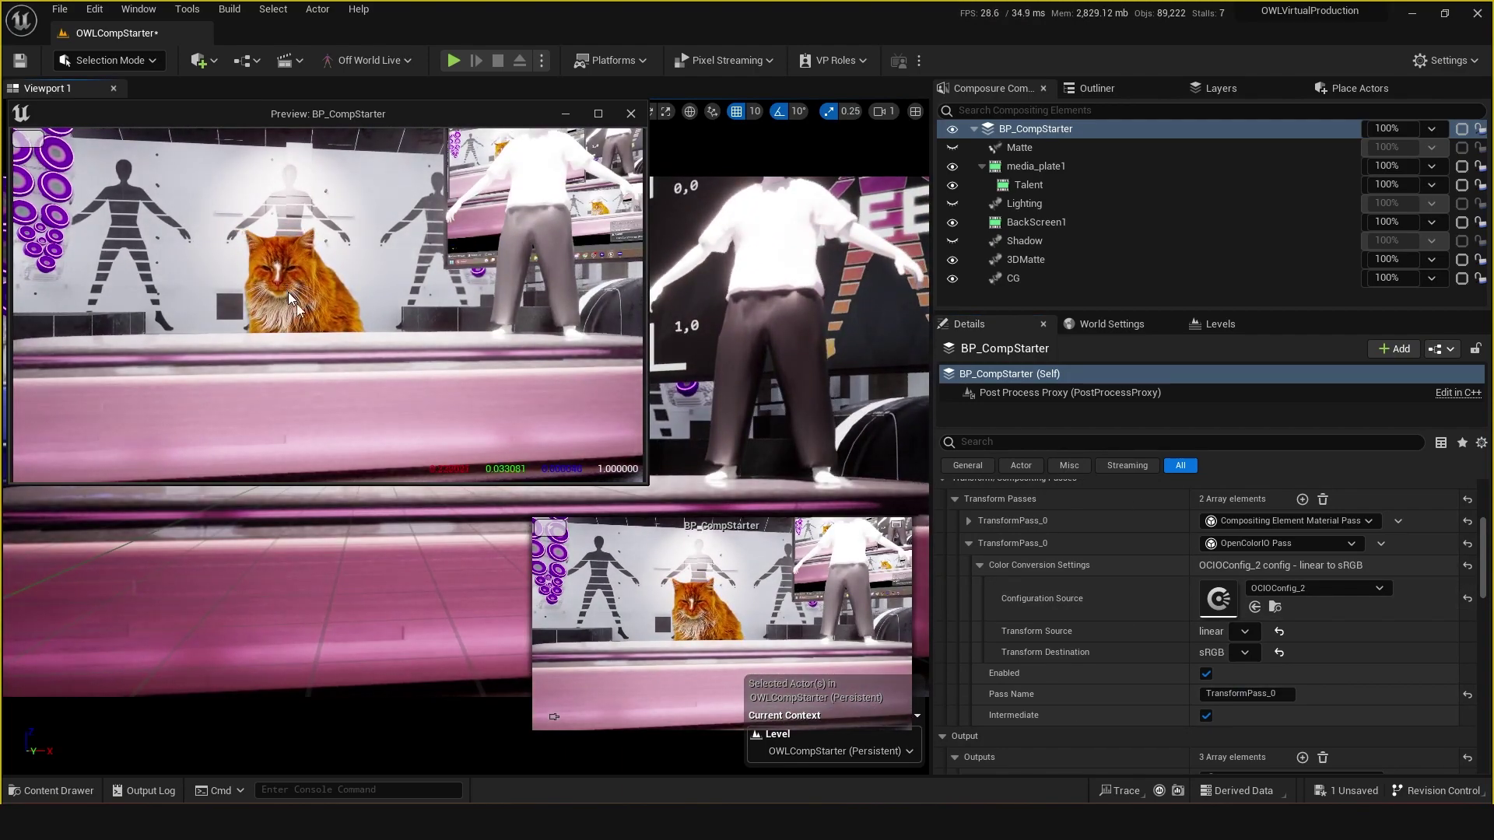
right_drag(404, 671, 416, 672)
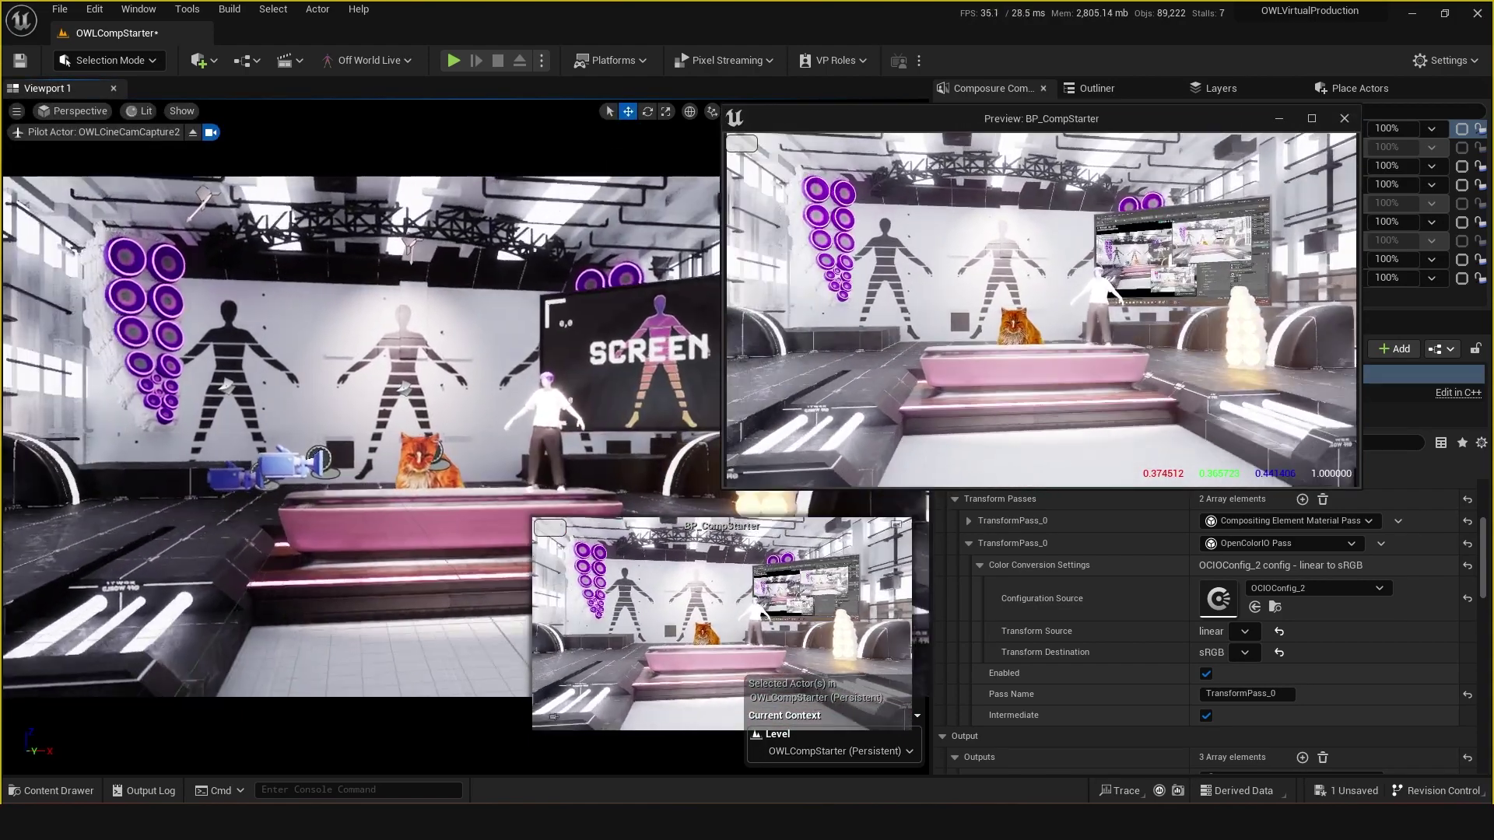
key(ctrl+s)
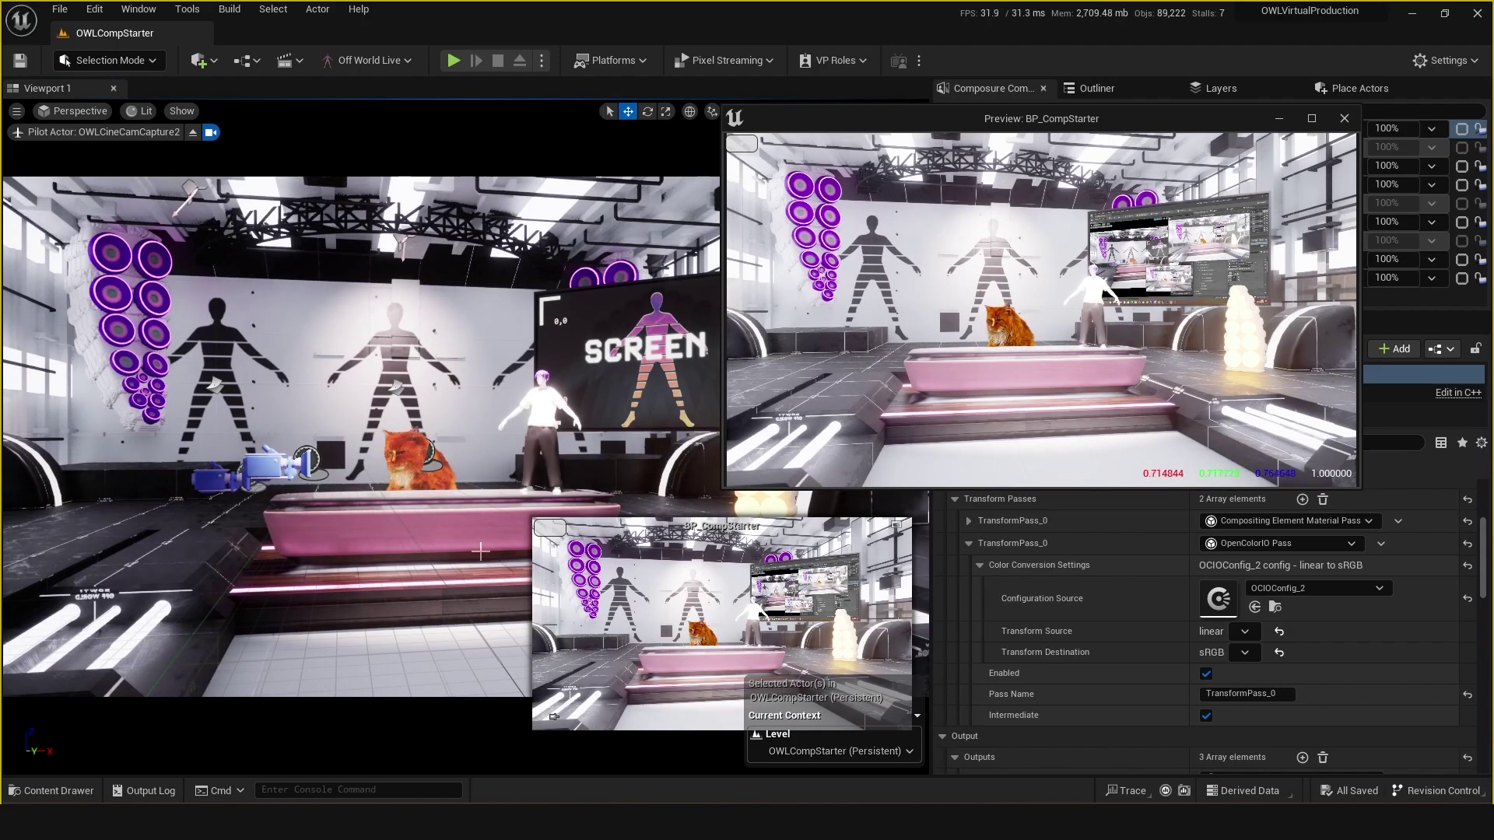
Step: Enable the viewport's OCIO display and choose OCIOConfig_2 as its OCIO asset
click(84, 110)
click(84, 109)
click(179, 110)
click(180, 110)
click(131, 112)
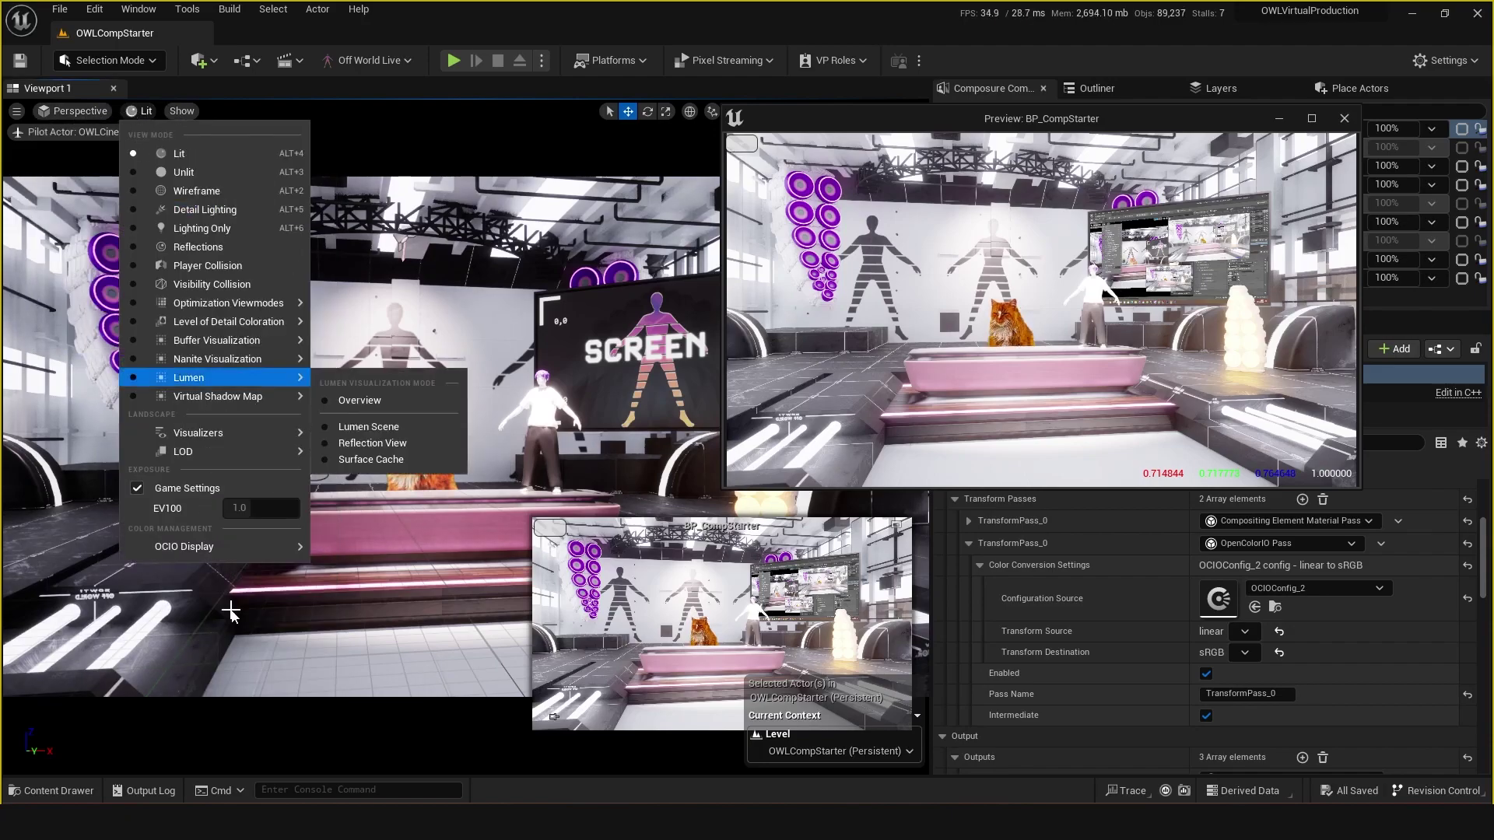
mouse_move(207, 546)
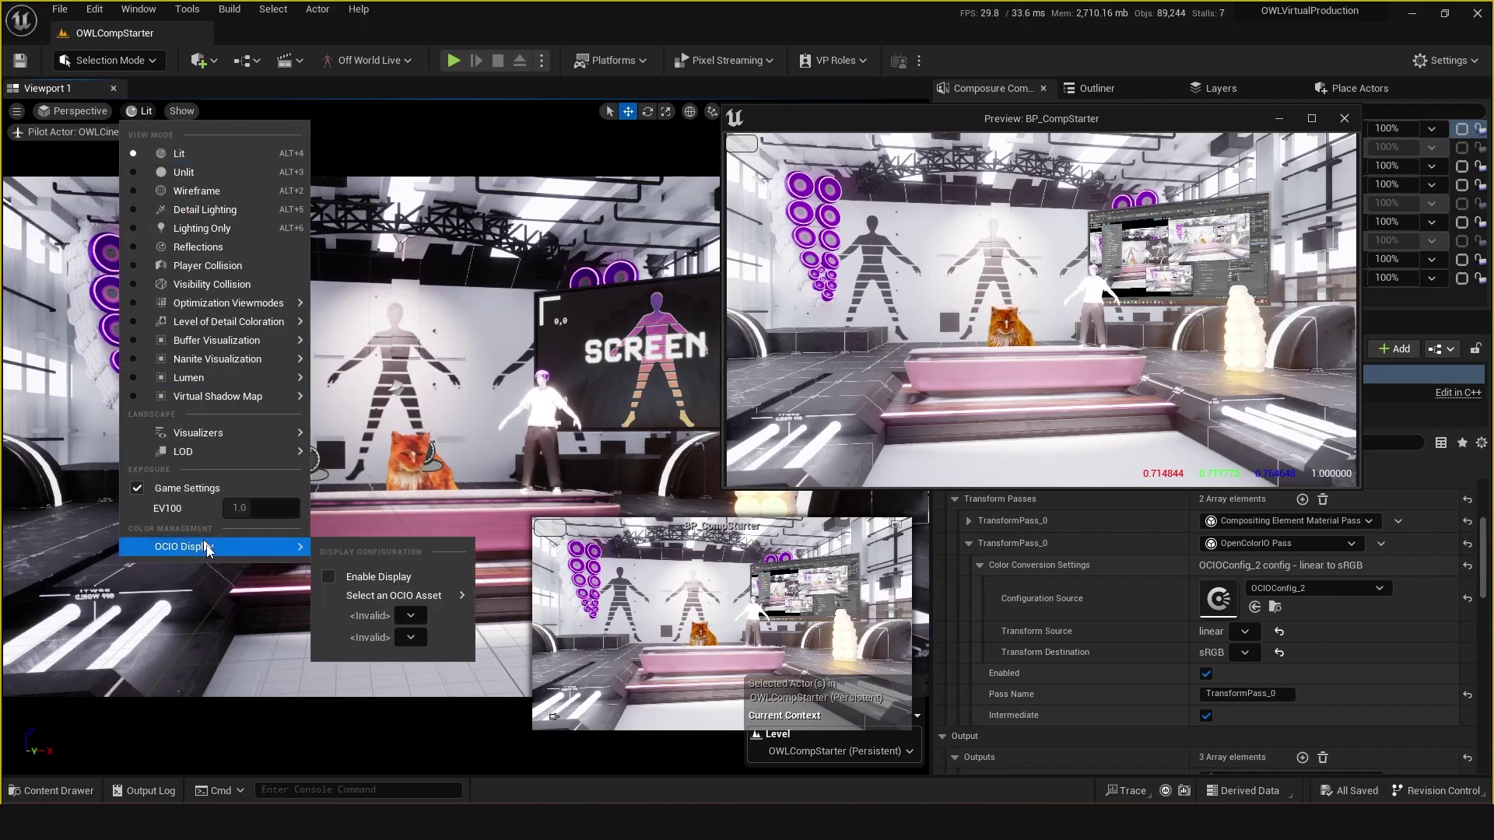
click(329, 576)
mouse_move(443, 601)
click(529, 601)
Step: Set the viewport's OCIO display conversion from linear to sRGB
click(411, 617)
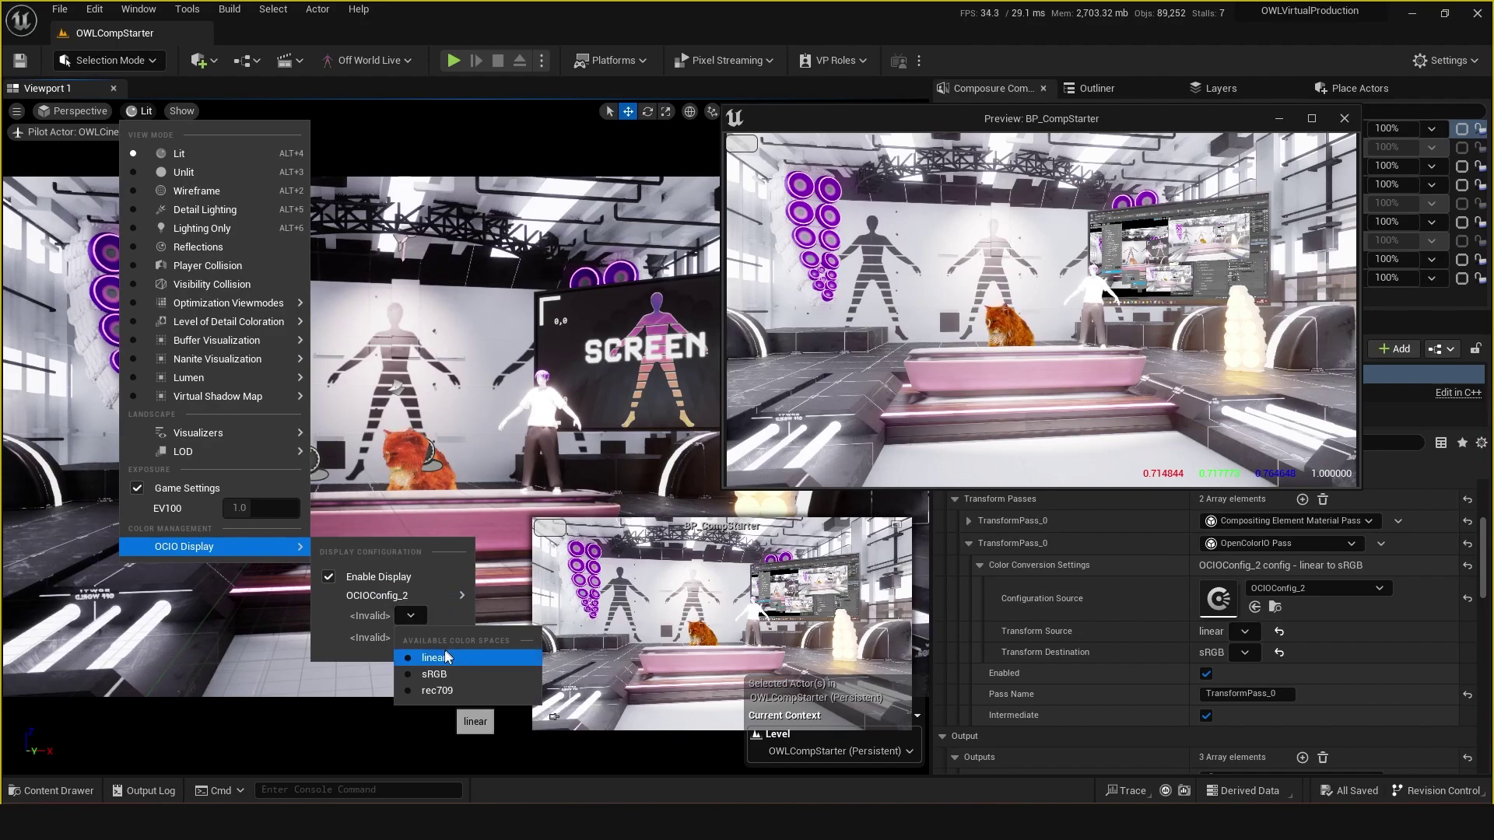
click(430, 657)
click(410, 638)
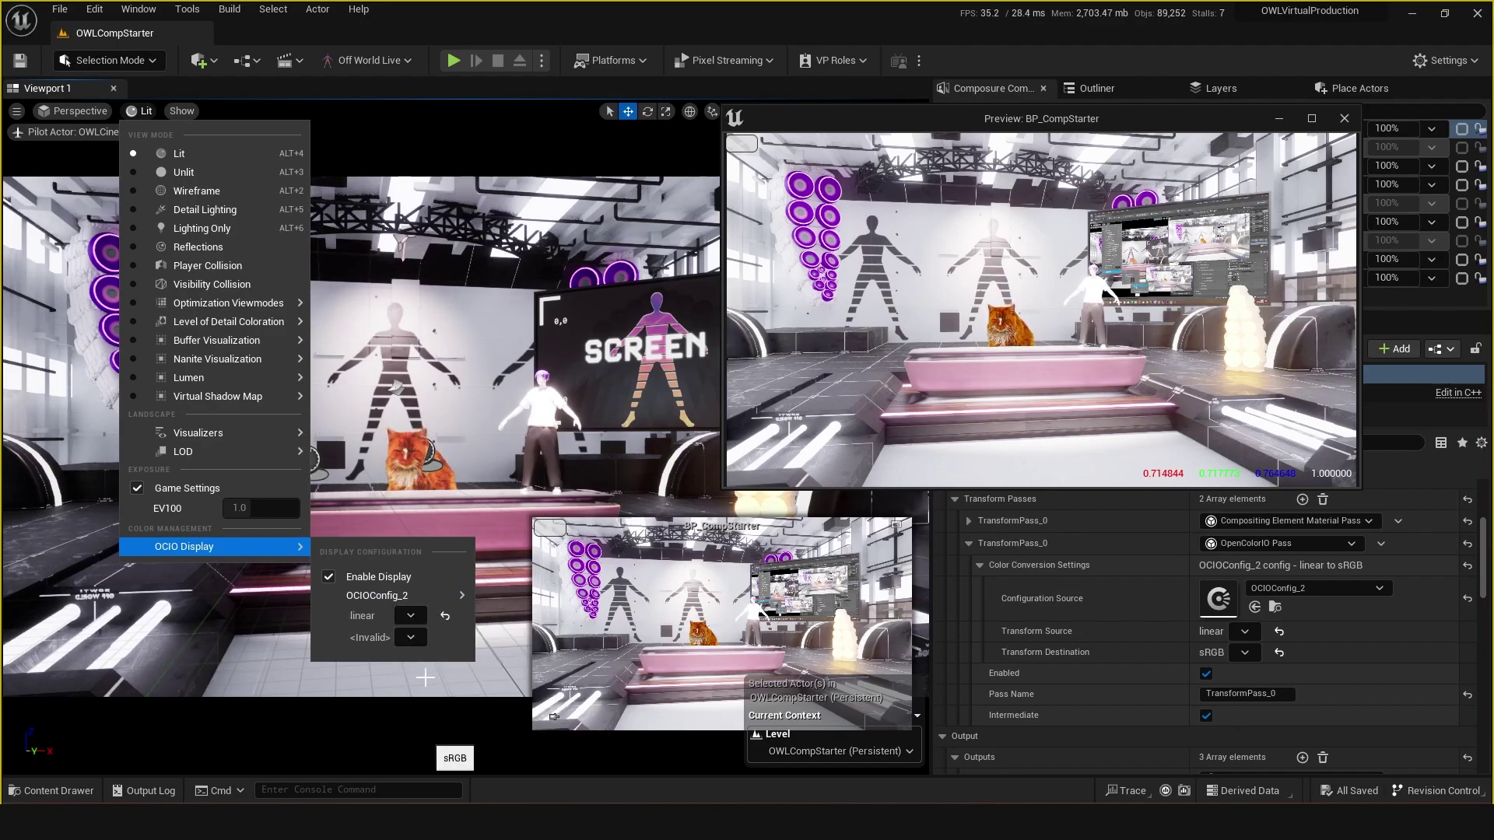
click(431, 673)
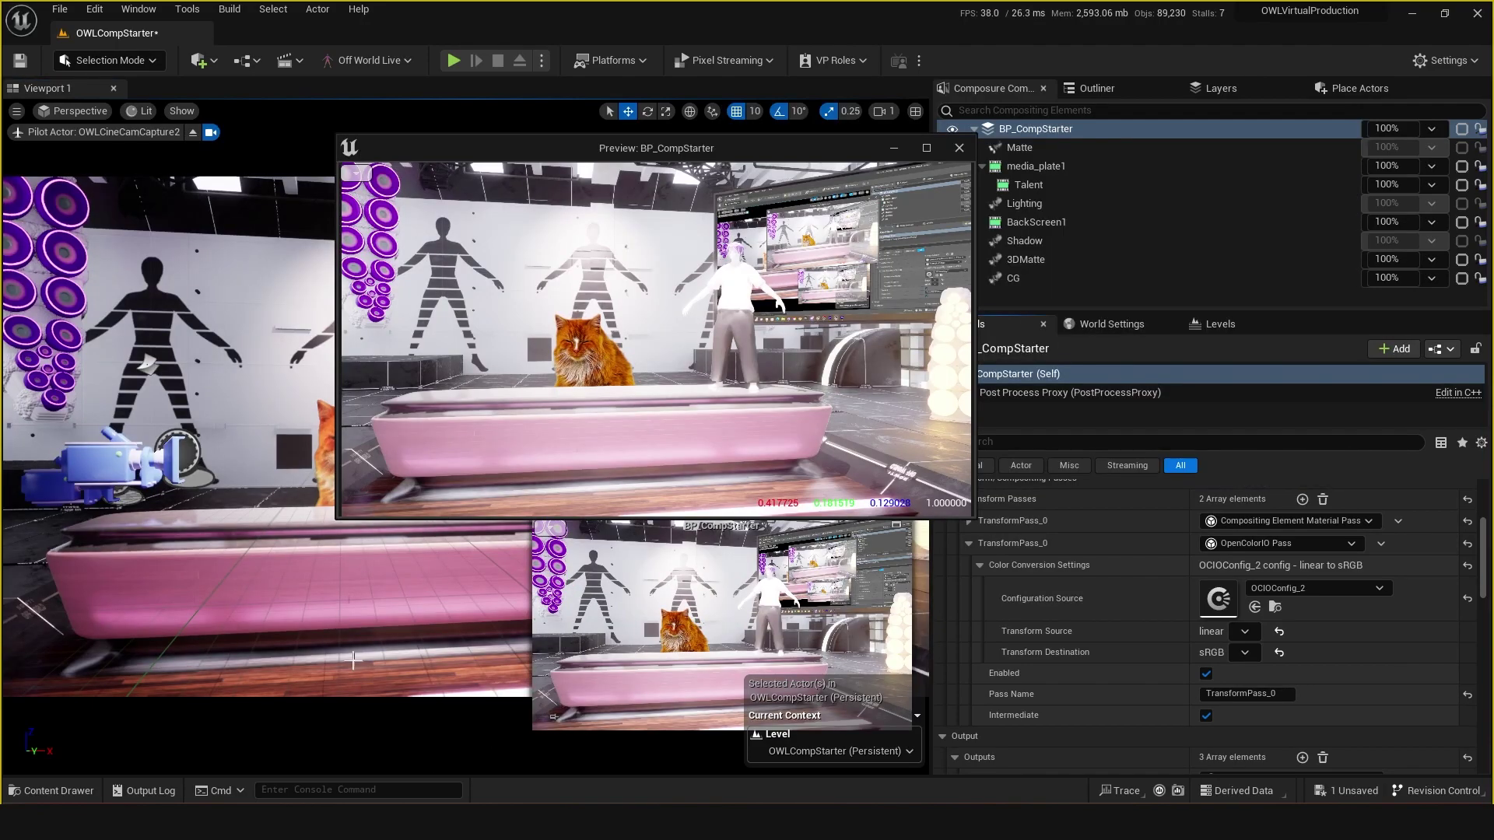
Step: Move the BP_CompStarter preview window around and compare the comp's colors with the viewport from a new camera position
scroll(282, 603, down, 3)
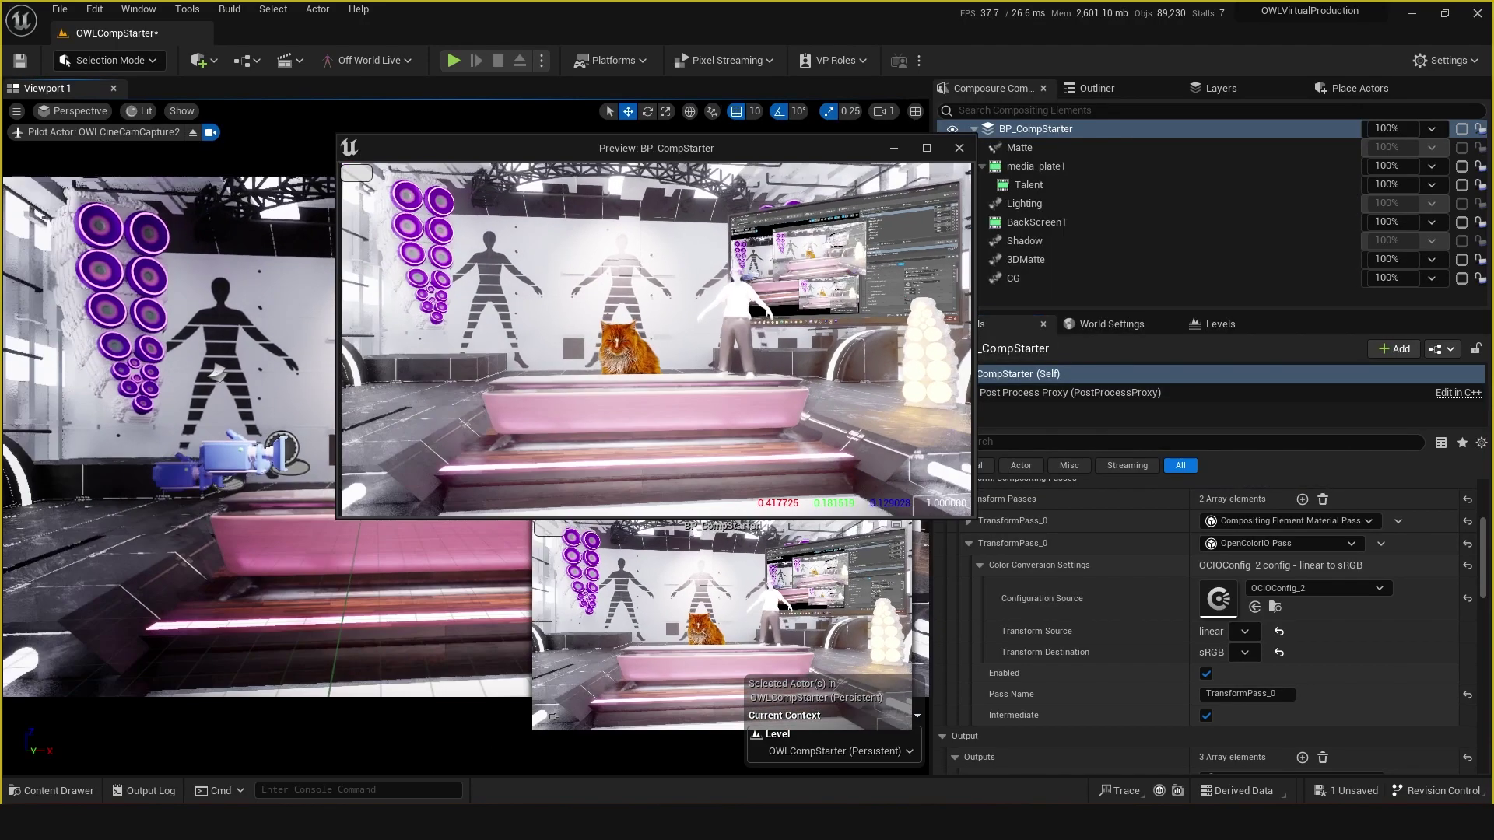
drag(416, 148, 786, 100)
drag(1090, 107, 406, 121)
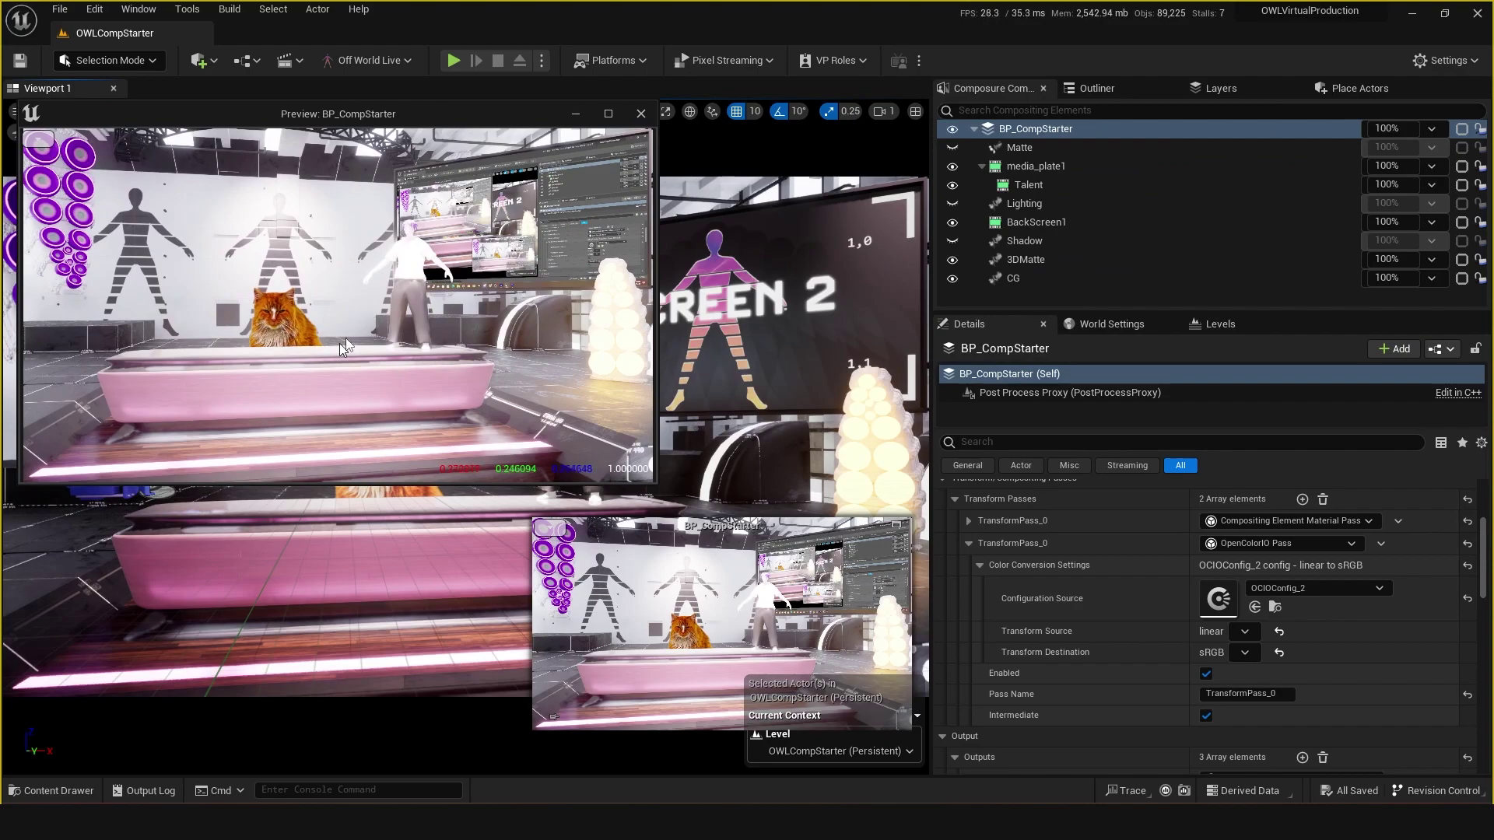
drag(387, 590, 354, 684)
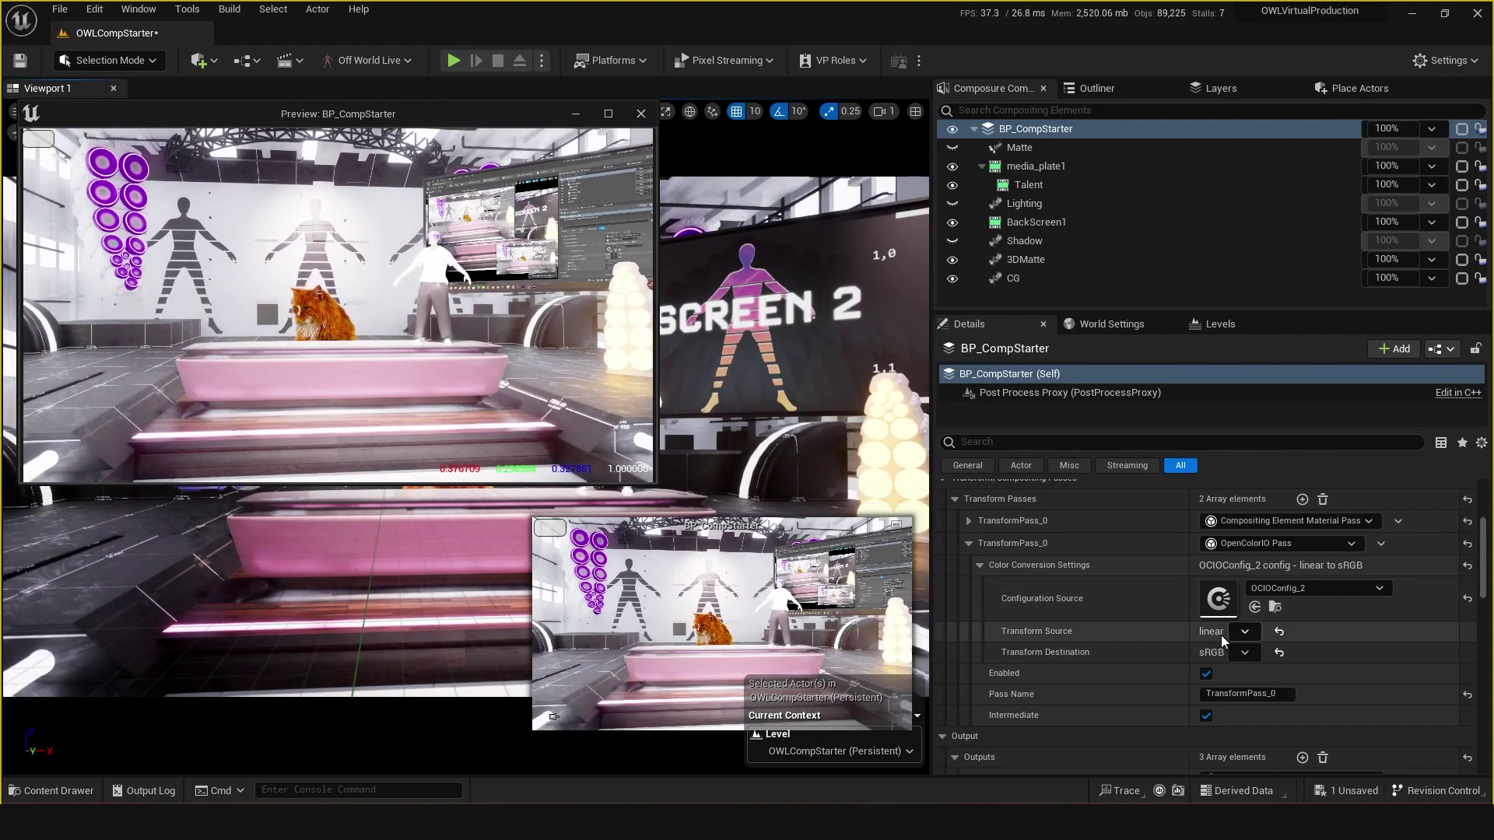
Step: Review the color conversion settings of media_plate1's TransformPass_3 and of the OpenColorIO pass on BP_CompStarter
click(1030, 167)
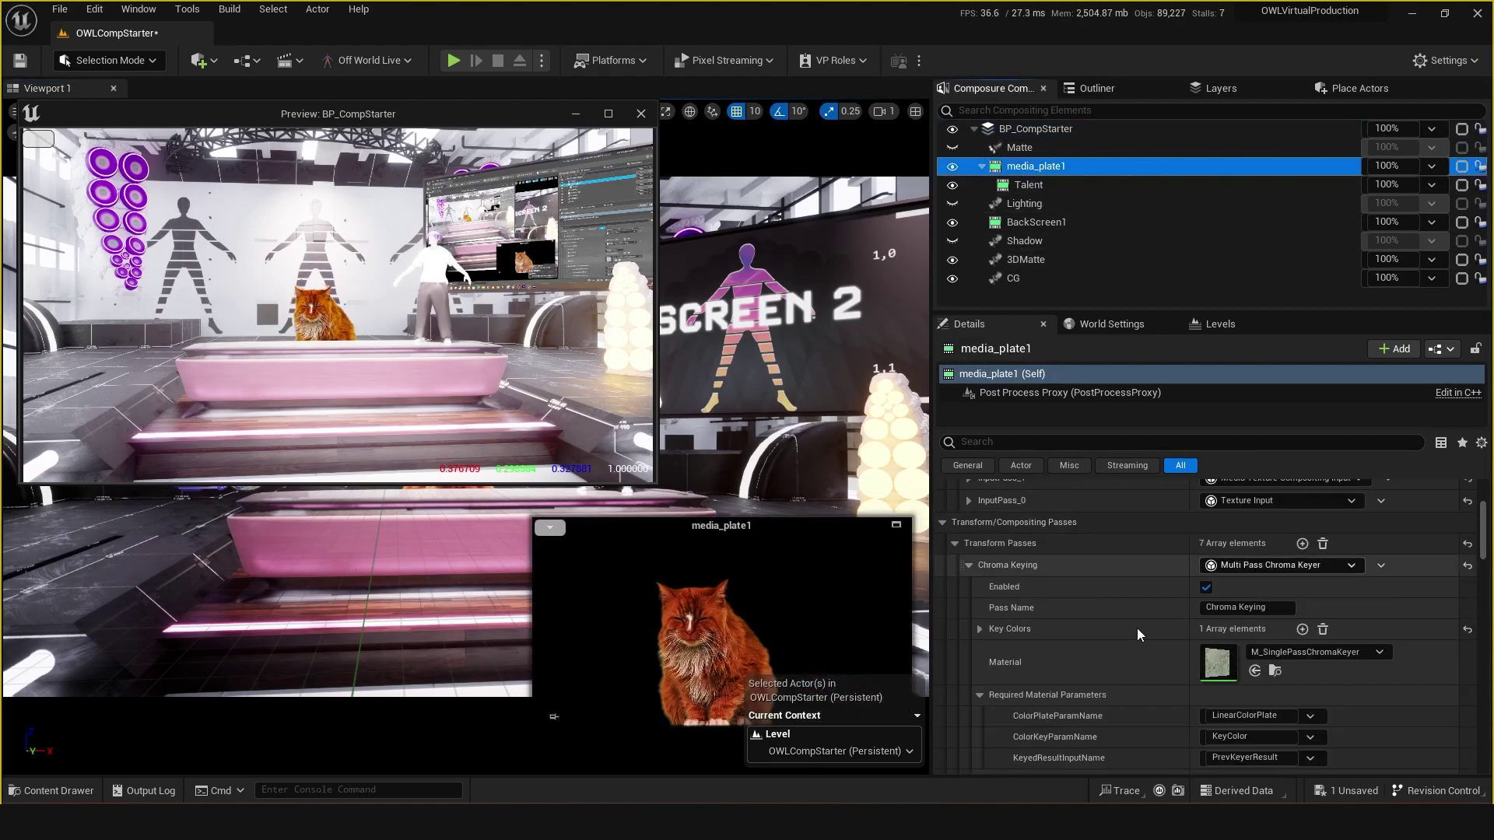
scroll(1136, 629, down, 12)
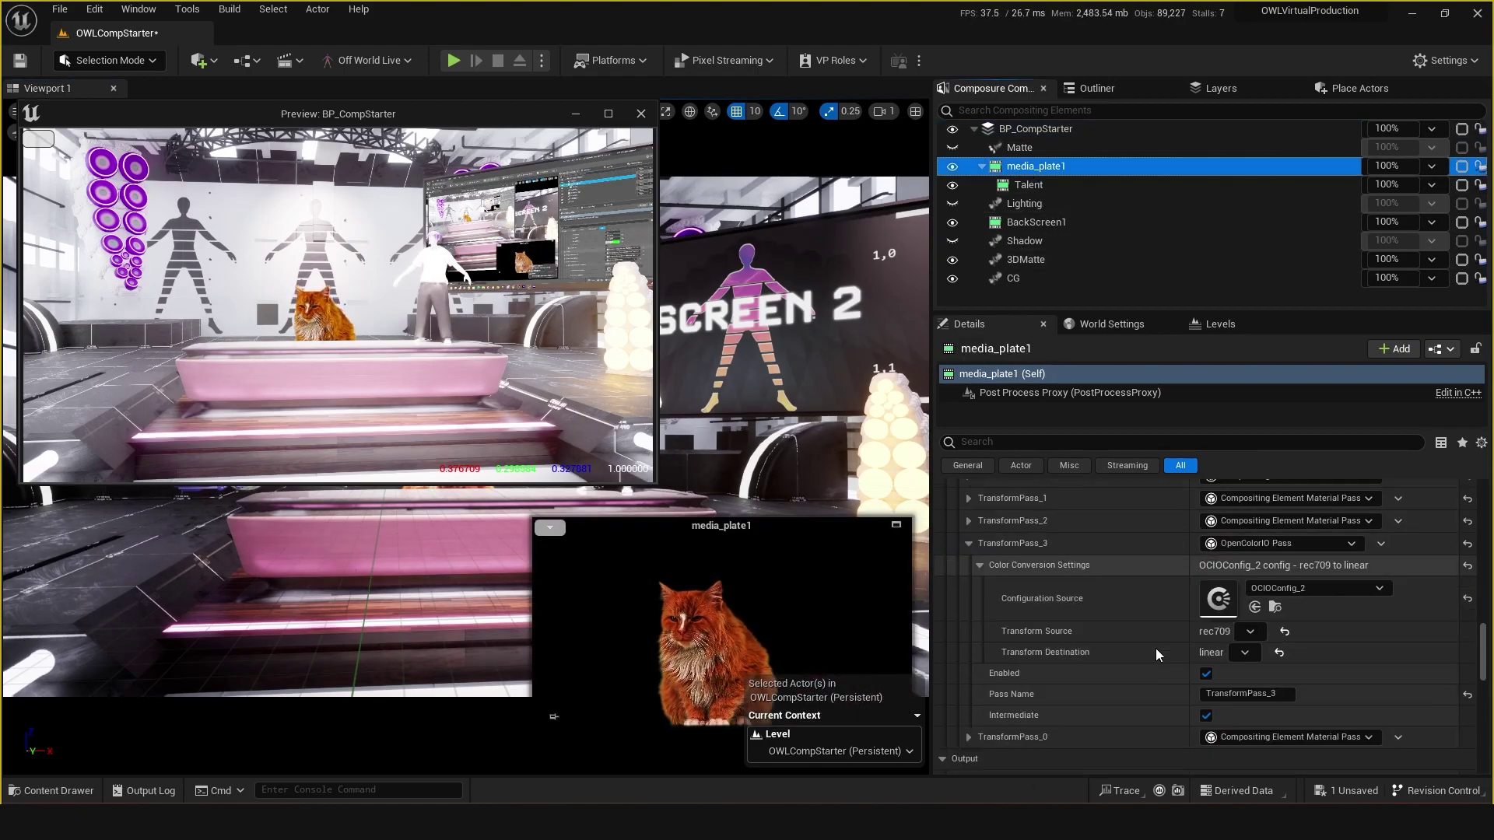
scroll(1089, 638, up, 3)
scroll(1003, 632, down, 3)
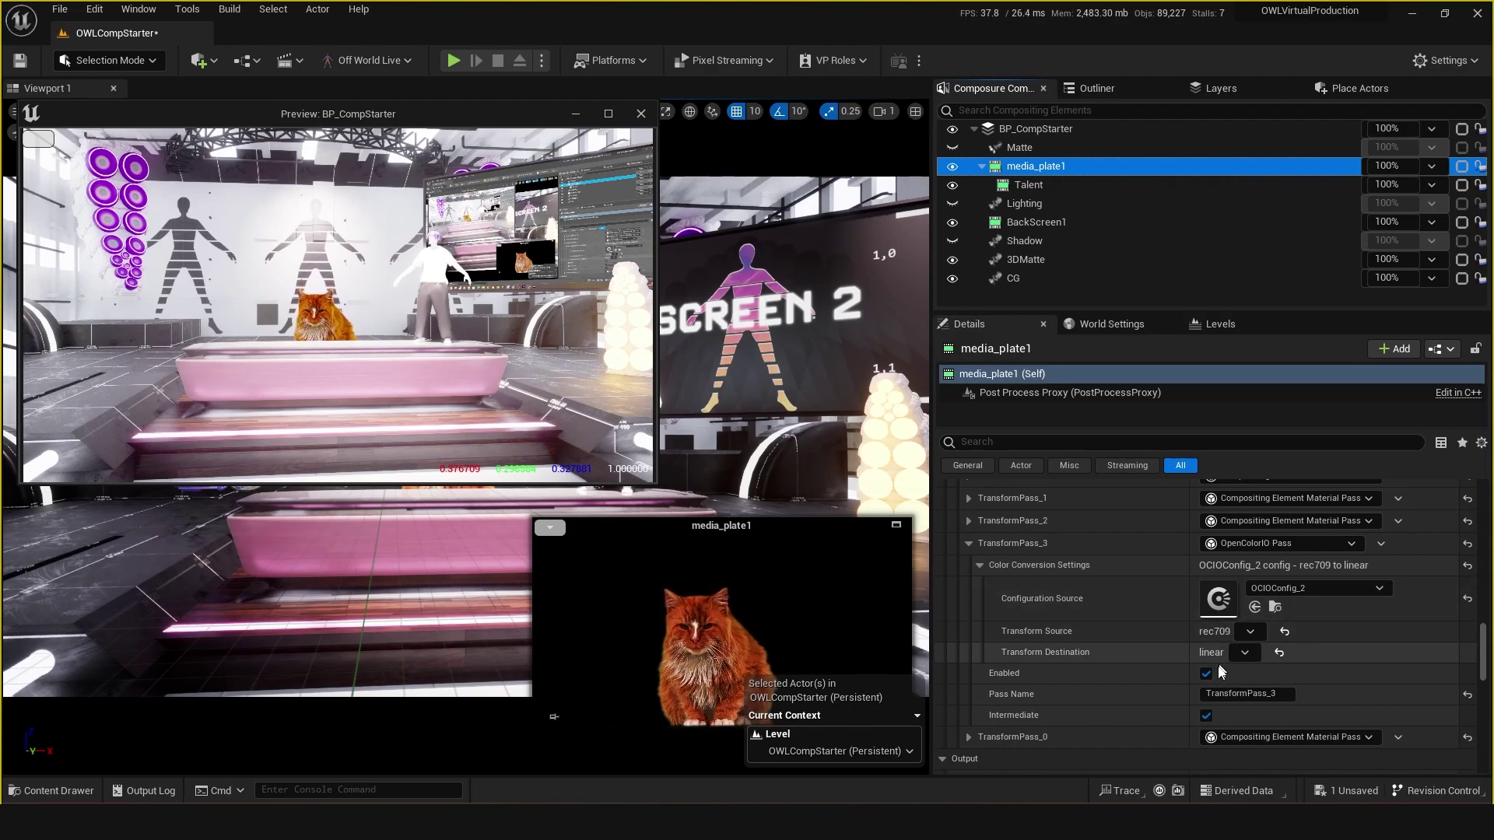
click(1011, 130)
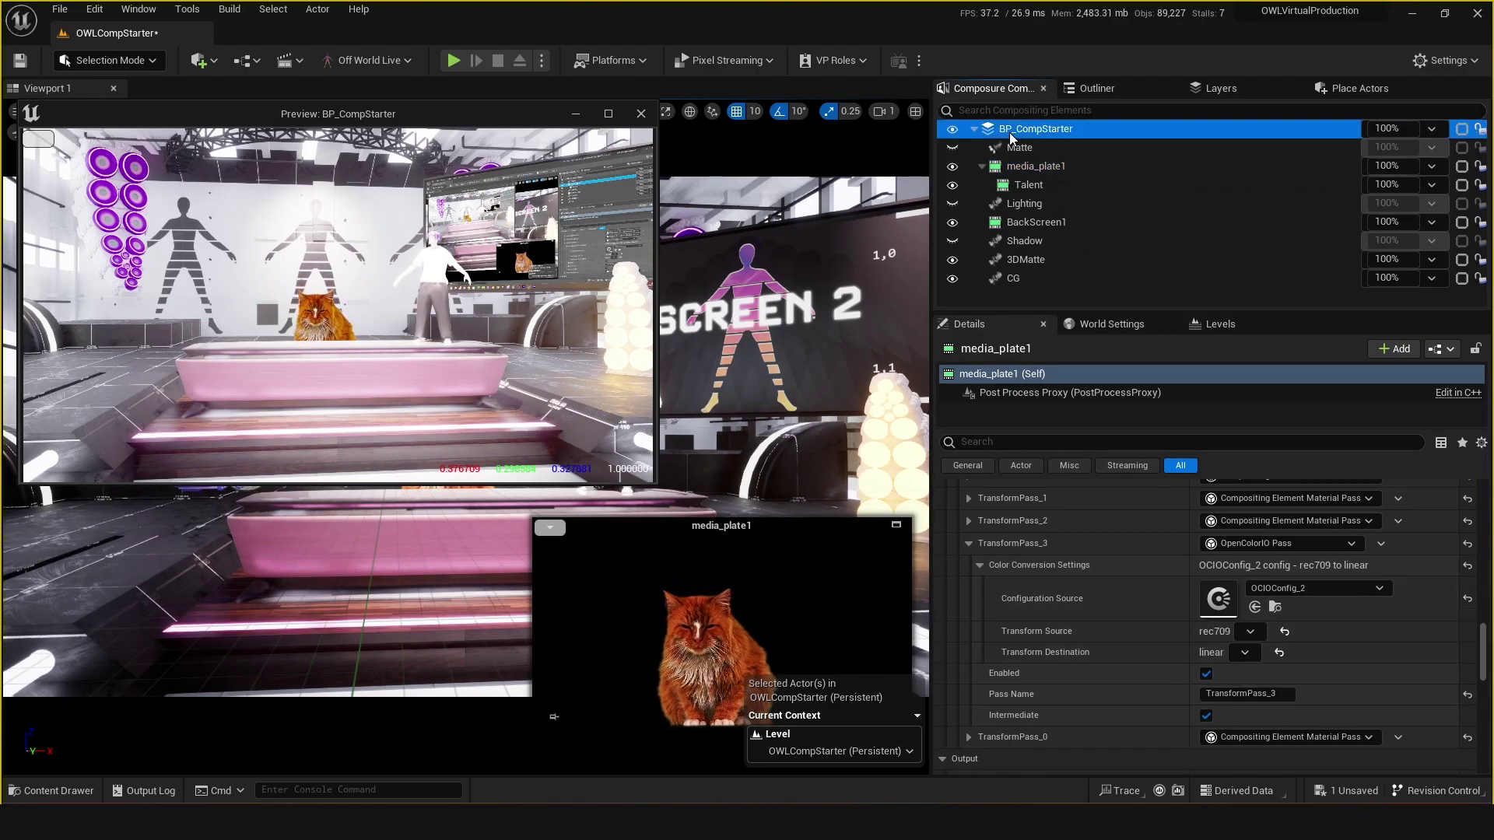
scroll(1167, 692, down, 10)
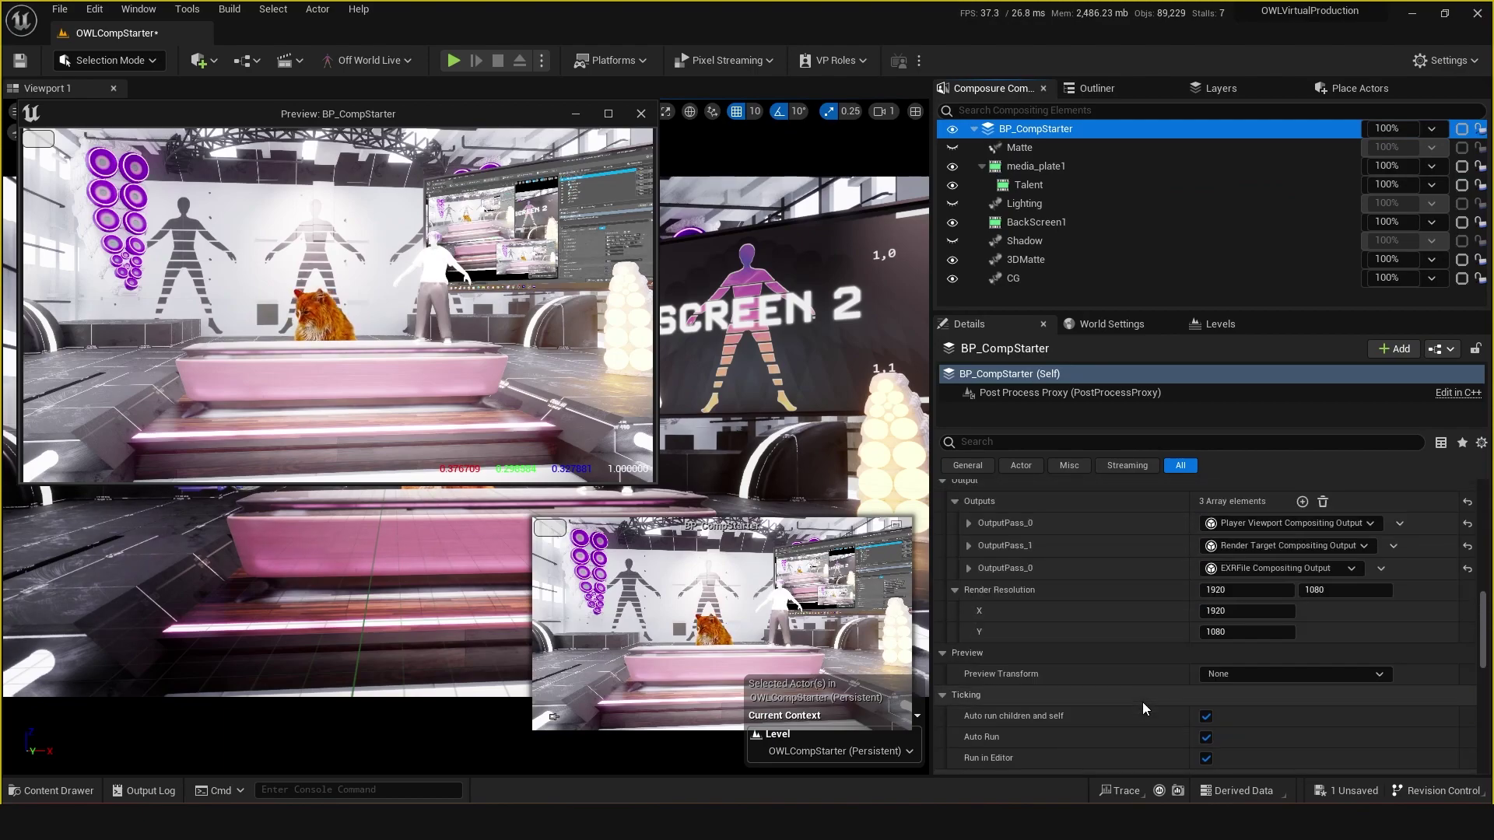
scroll(1142, 702, up, 5)
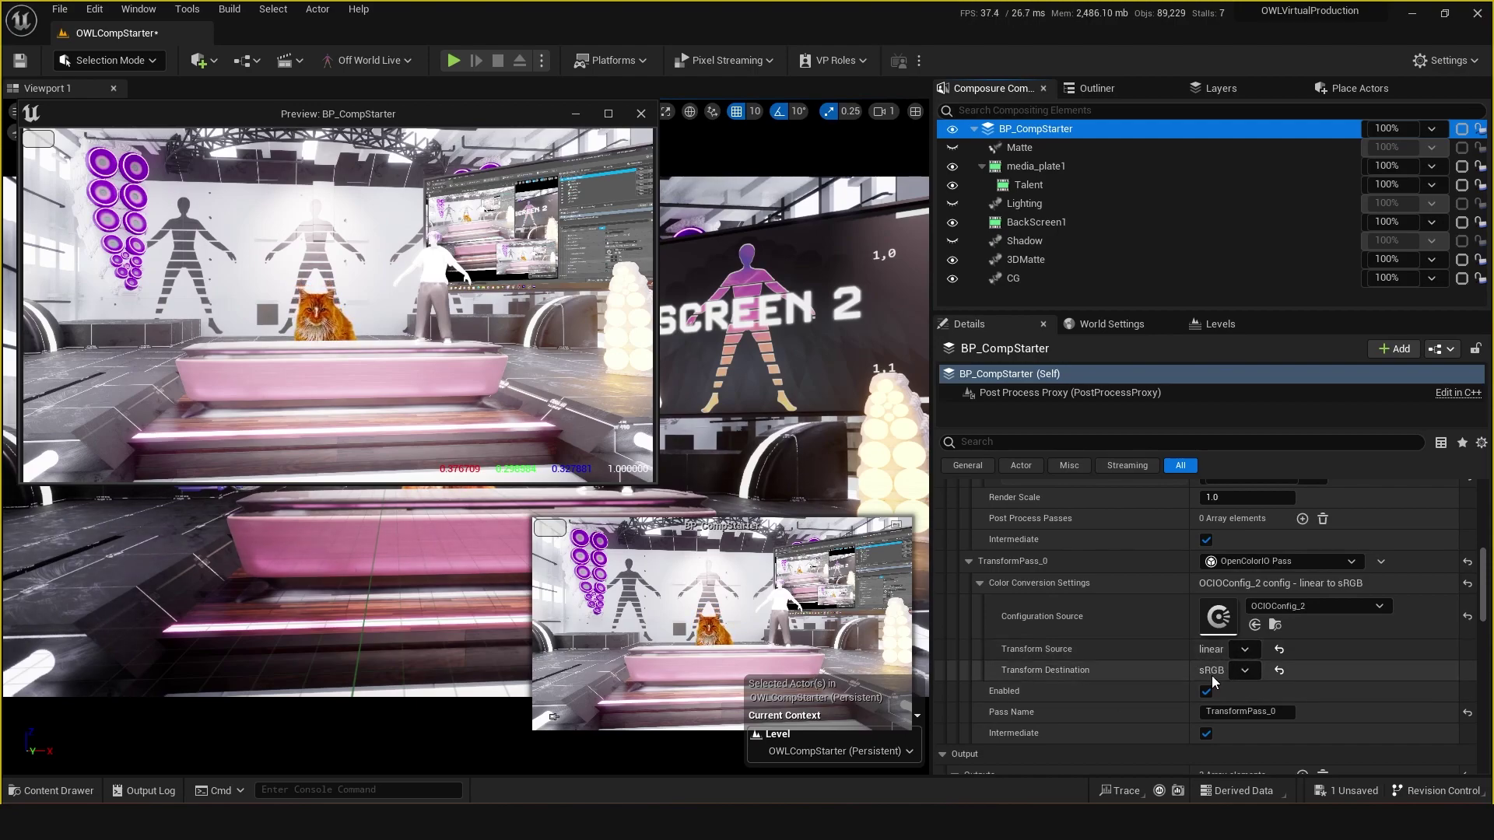
Step: Place the BP_CompStarter preview beside the viewport and examine both images while moving the piloted camera
drag(371, 597, 377, 689)
drag(262, 109, 959, 85)
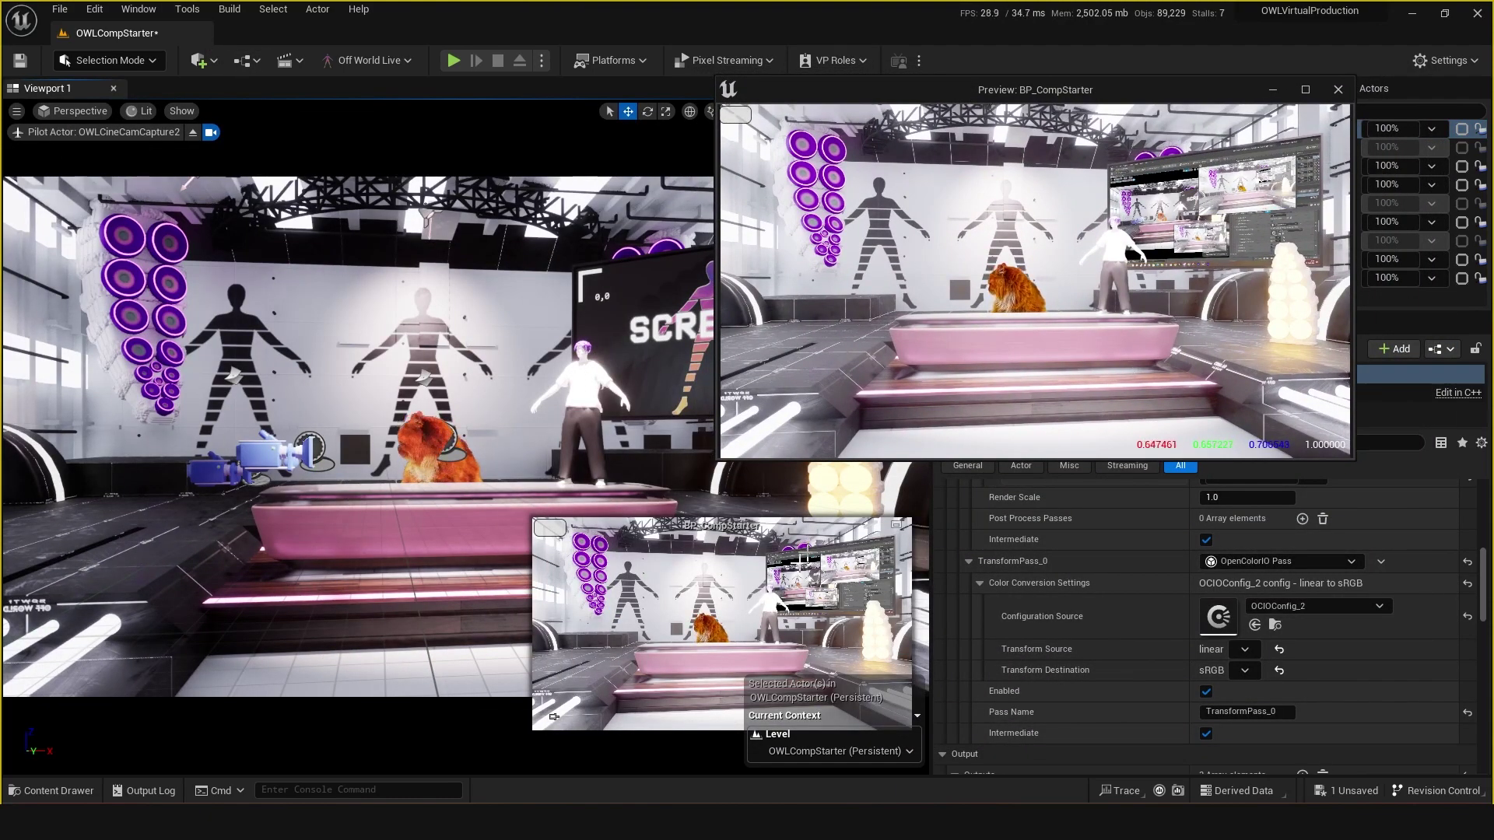
drag(466, 436, 467, 401)
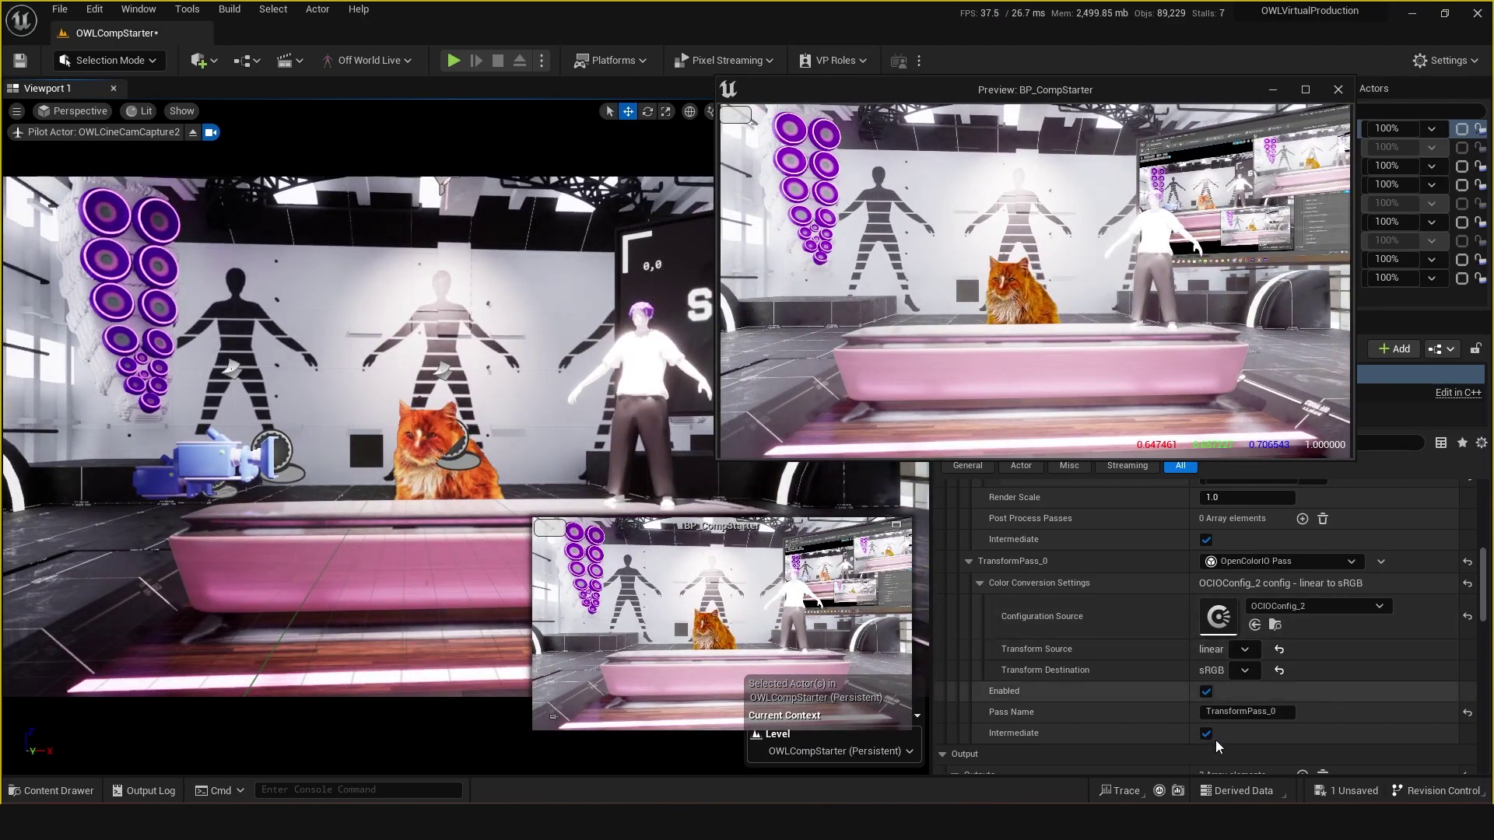